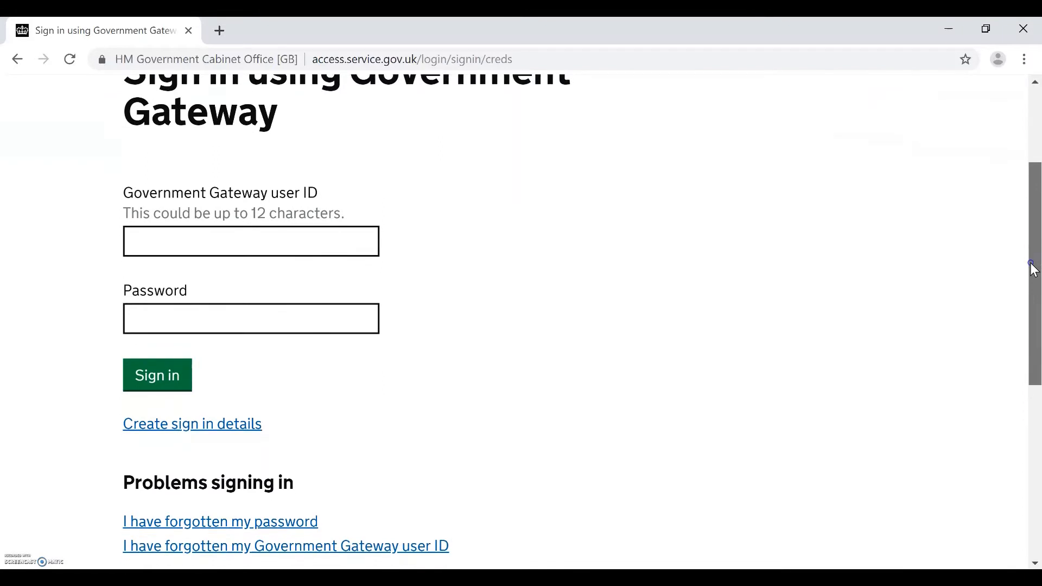
Sign in to Government Gateway with the account's user ID and password
left_click(333, 244)
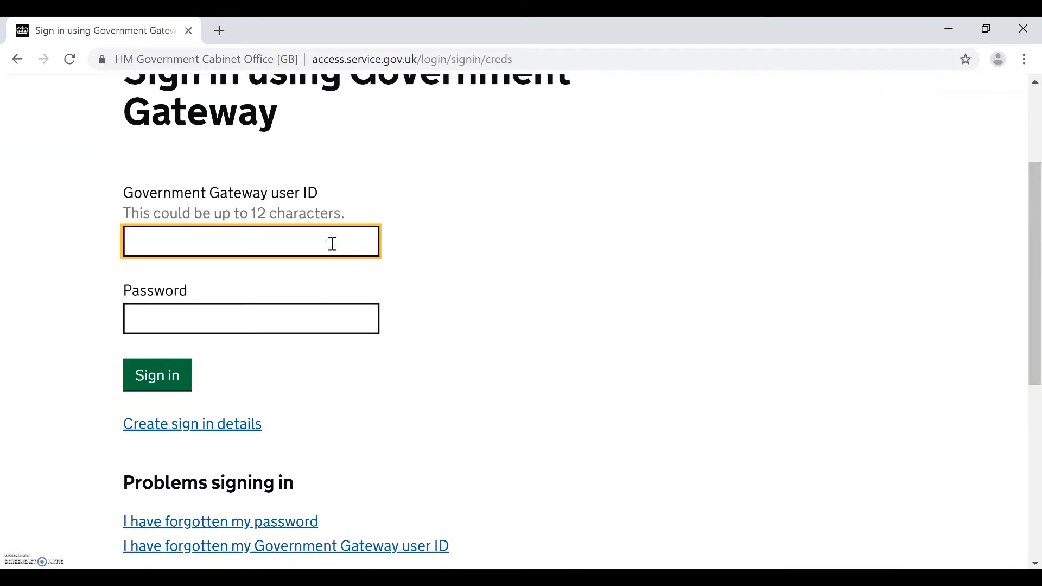
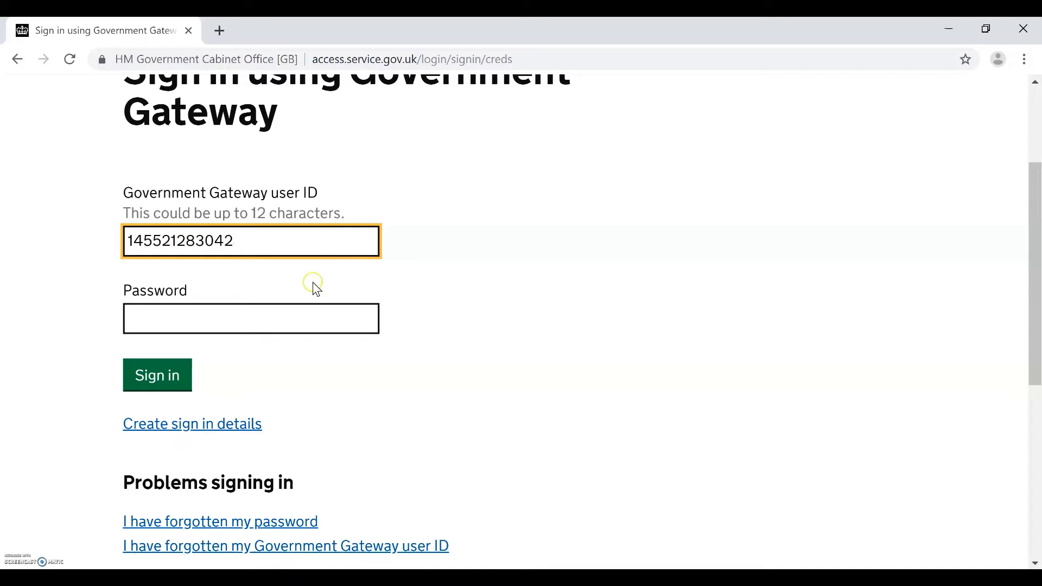
left_click(287, 330)
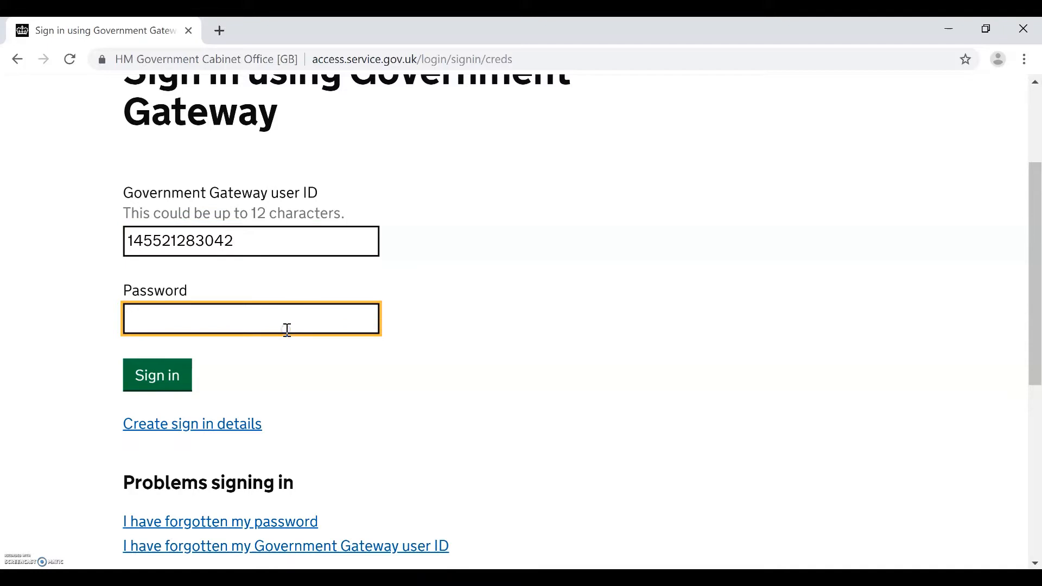
type("•••••••••")
left_click(166, 370)
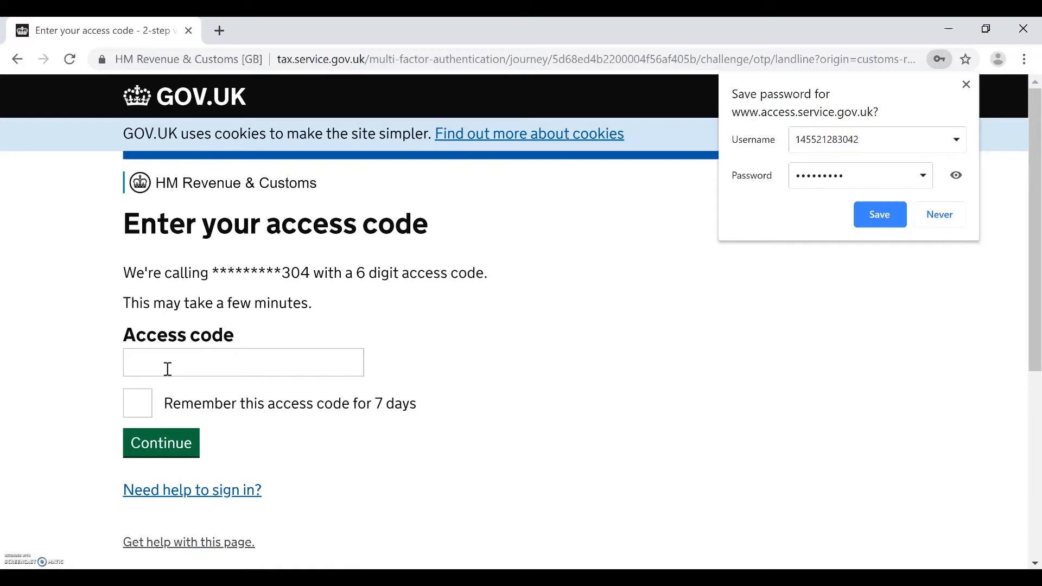
Enter and submit the 6-digit access code received by phone call
left_click(167, 369)
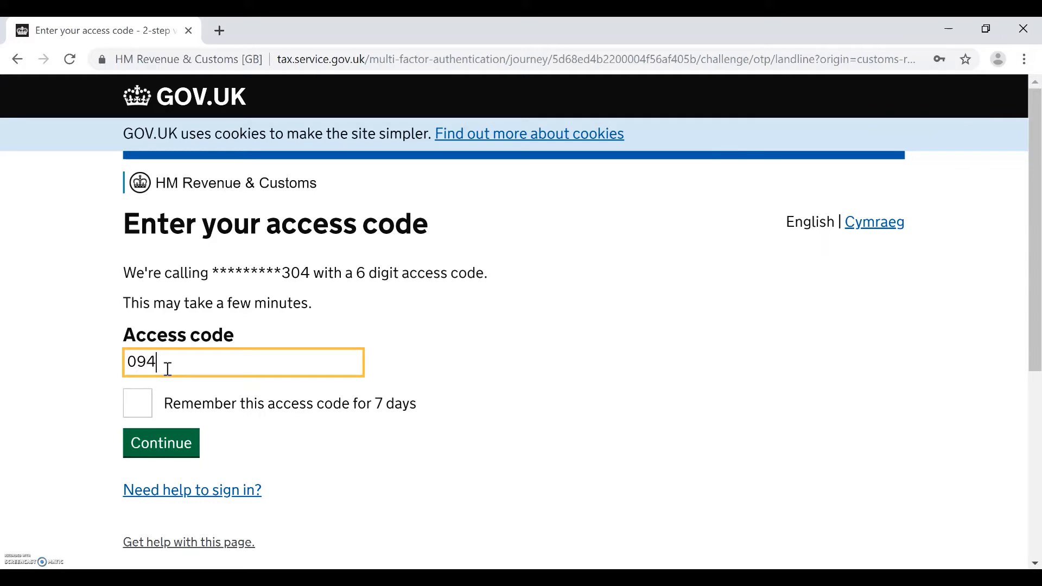
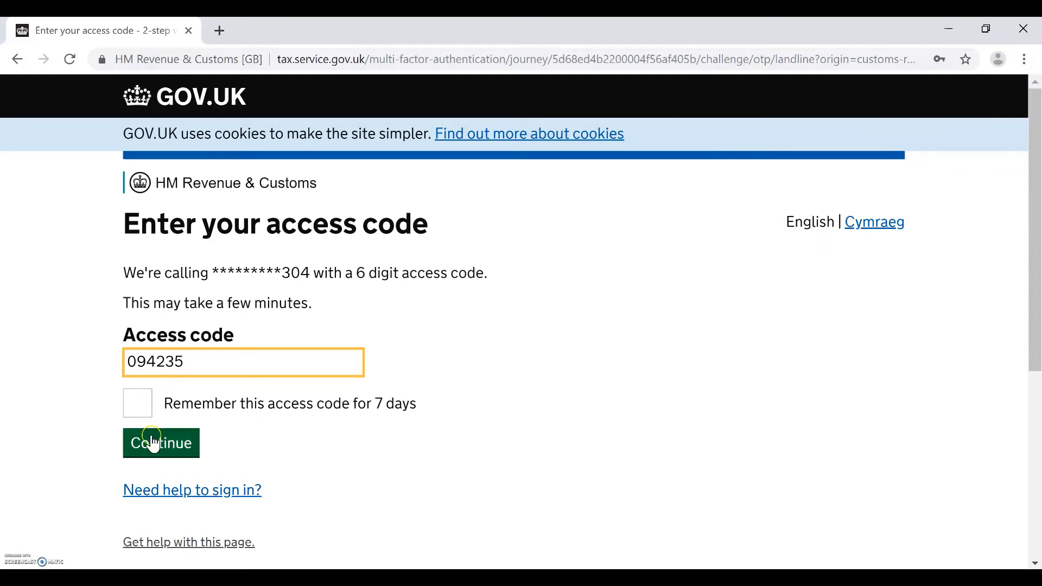
left_click(152, 441)
Skip security backup setup with 'I can't do this right now' and continue past the reminder
left_click(153, 437)
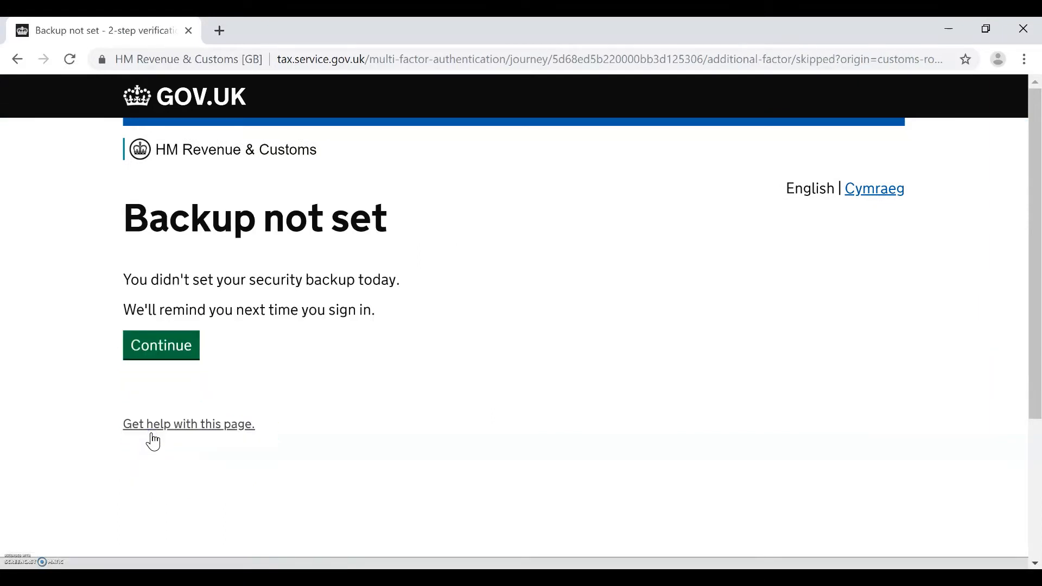
left_click(167, 381)
left_click(172, 354)
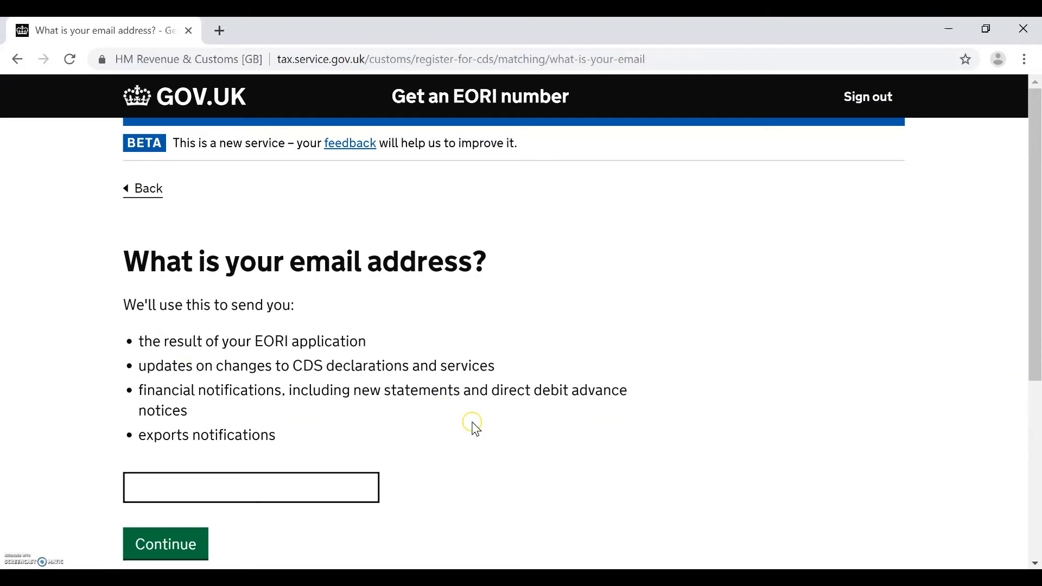
Enter the company contact's email address and submit it
scroll(471, 422, "down", 2)
left_click(370, 399)
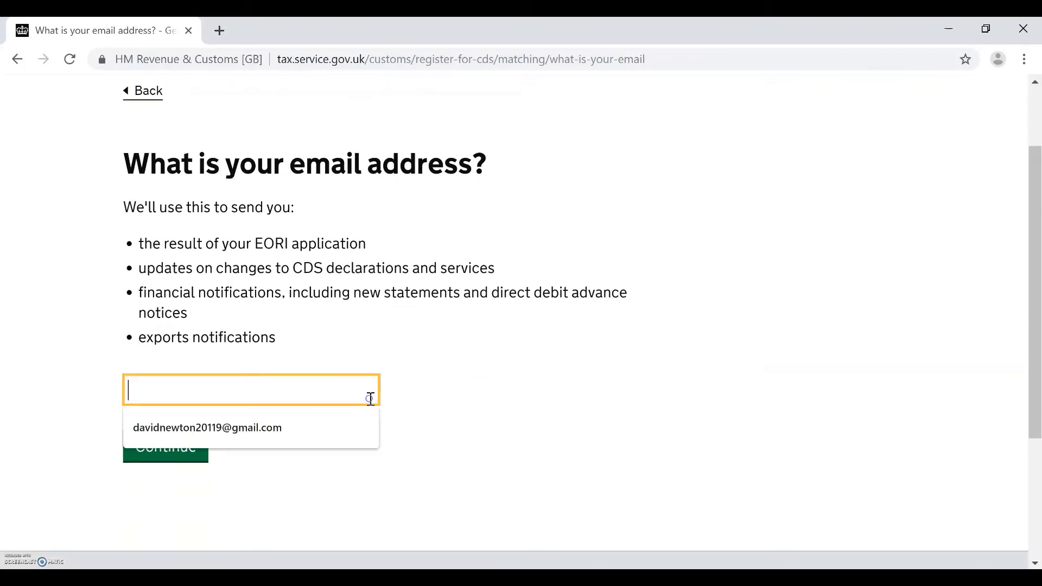
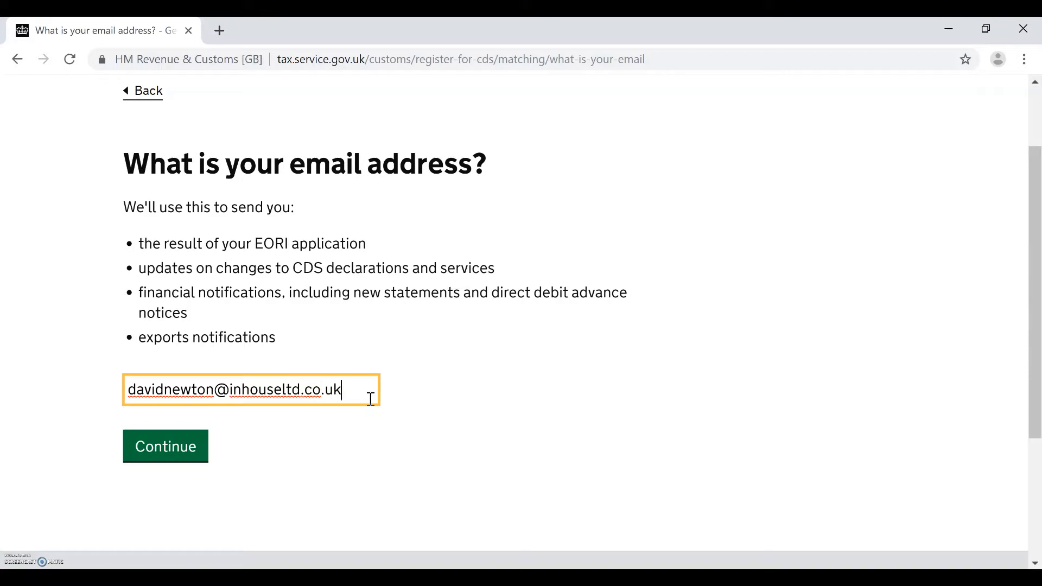
left_click(183, 447)
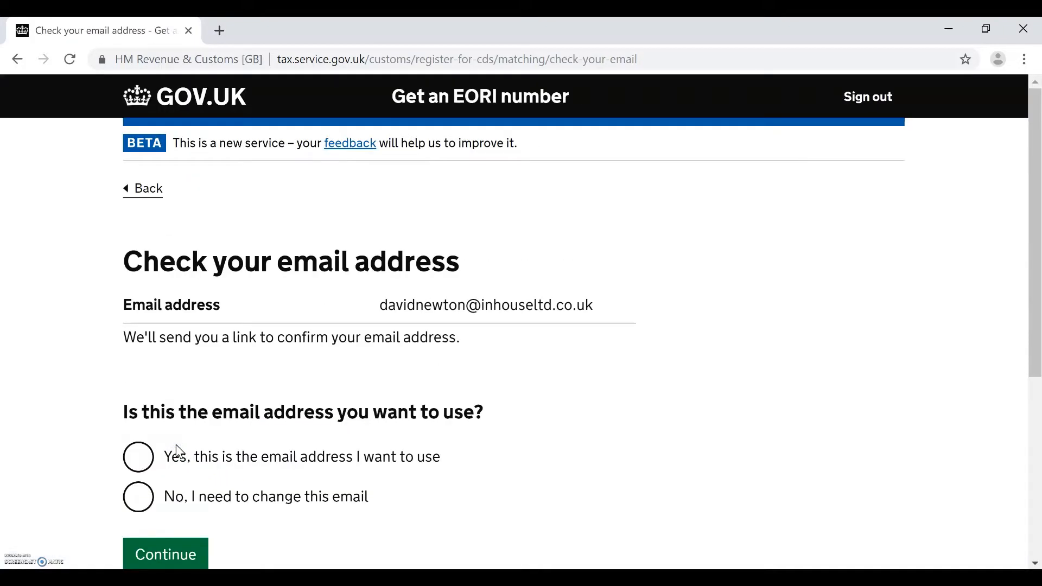
Confirm 'Yes, this is the email address I want to use' and continue
left_click(139, 457)
left_click(168, 548)
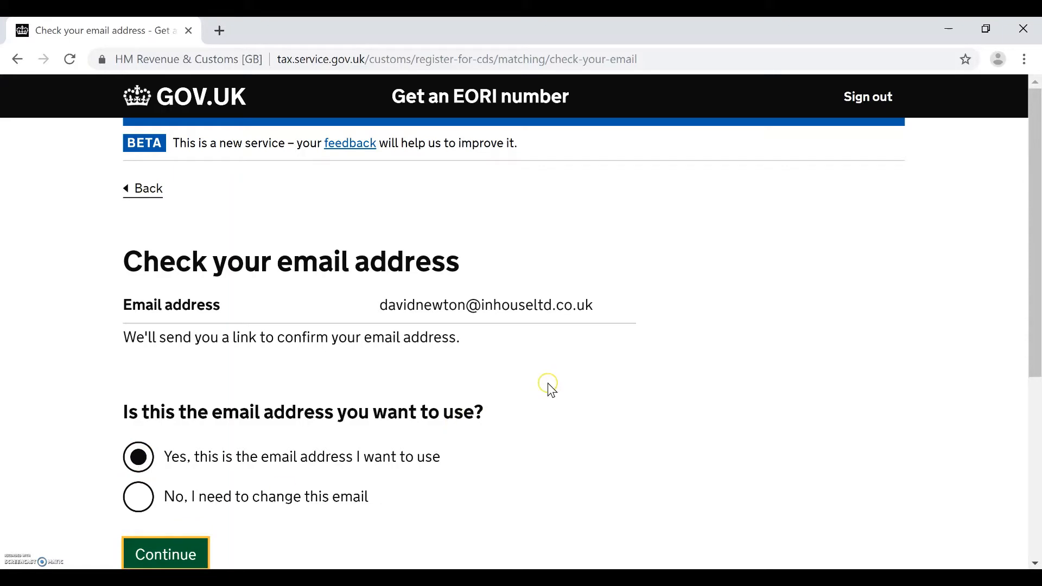
scroll(1034, 326, "down", 1)
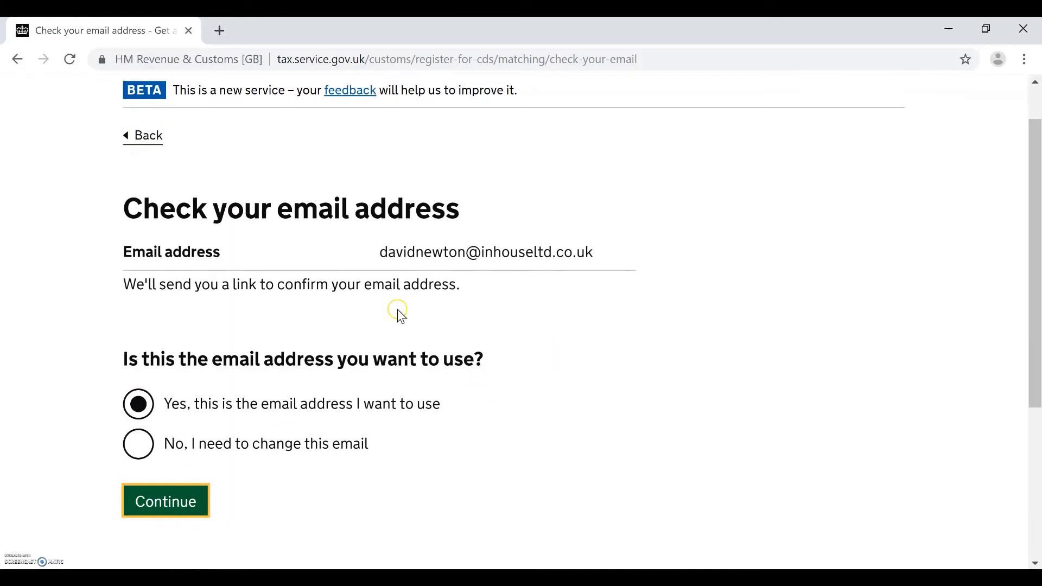
left_click(157, 513)
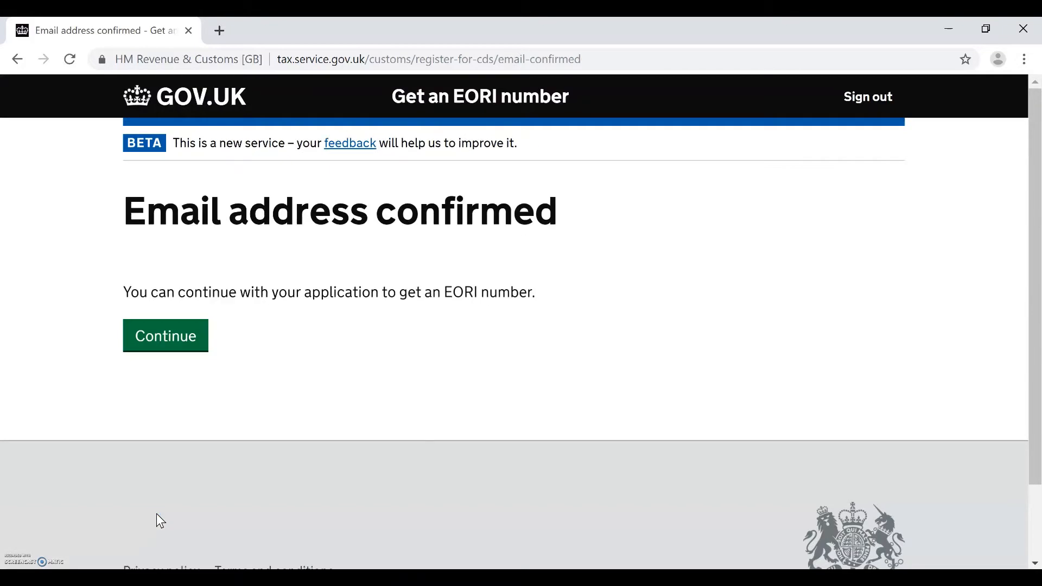
Answer that the business is based in the UK
left_click(159, 343)
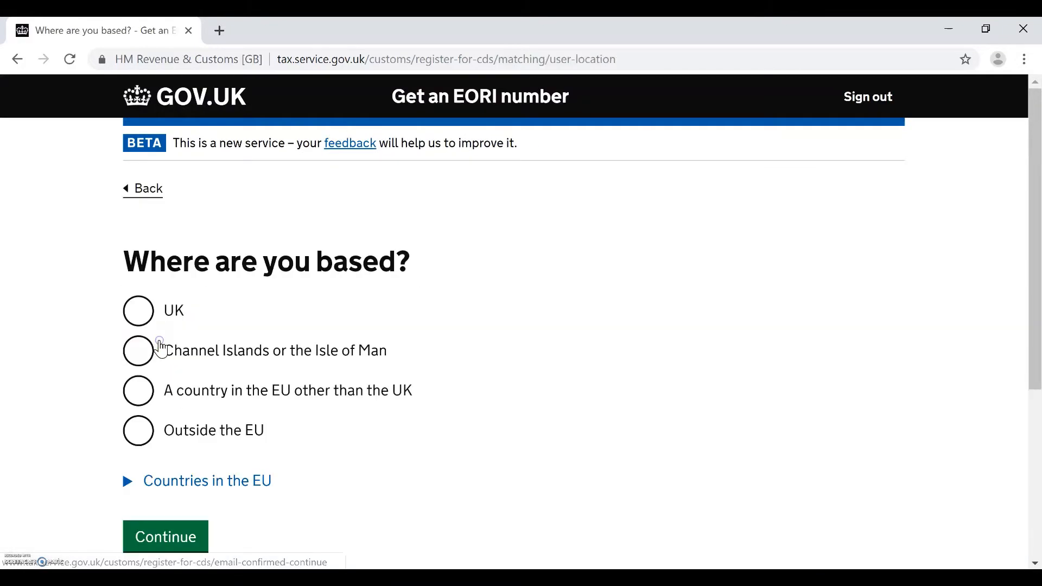
left_click(138, 308)
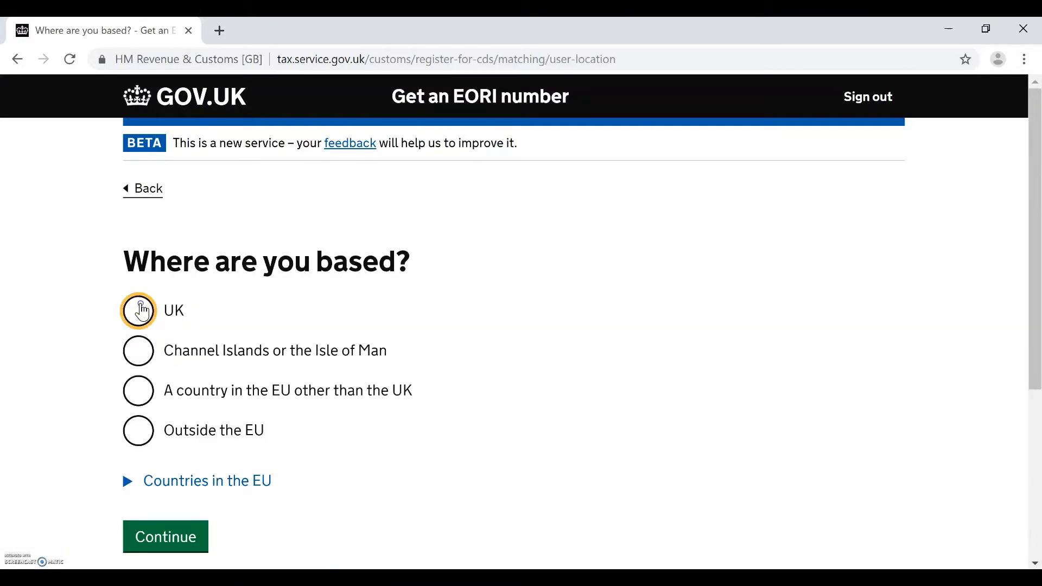
left_click(181, 540)
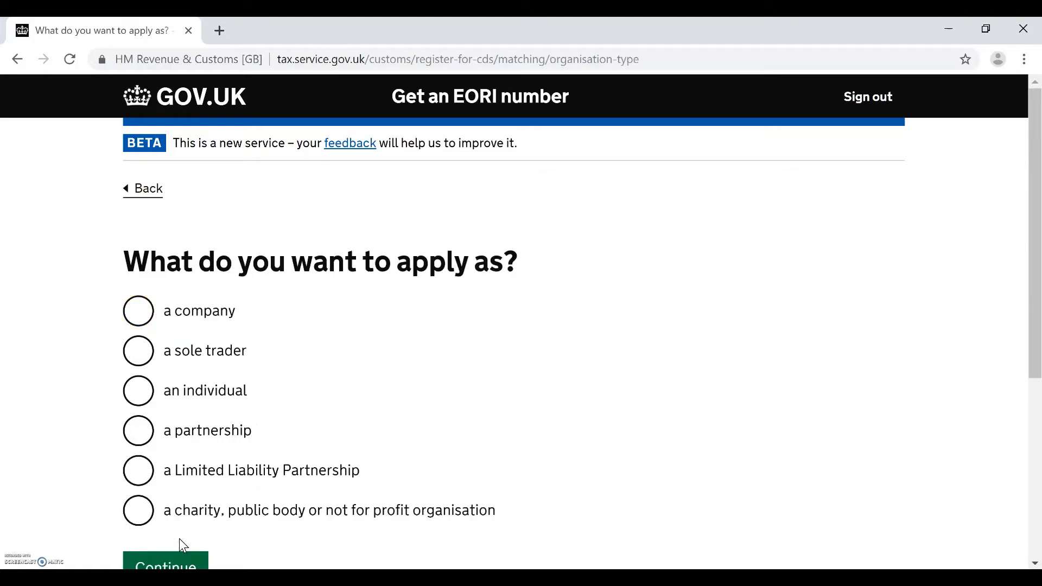
Choose to apply as 'a company'
left_click(139, 310)
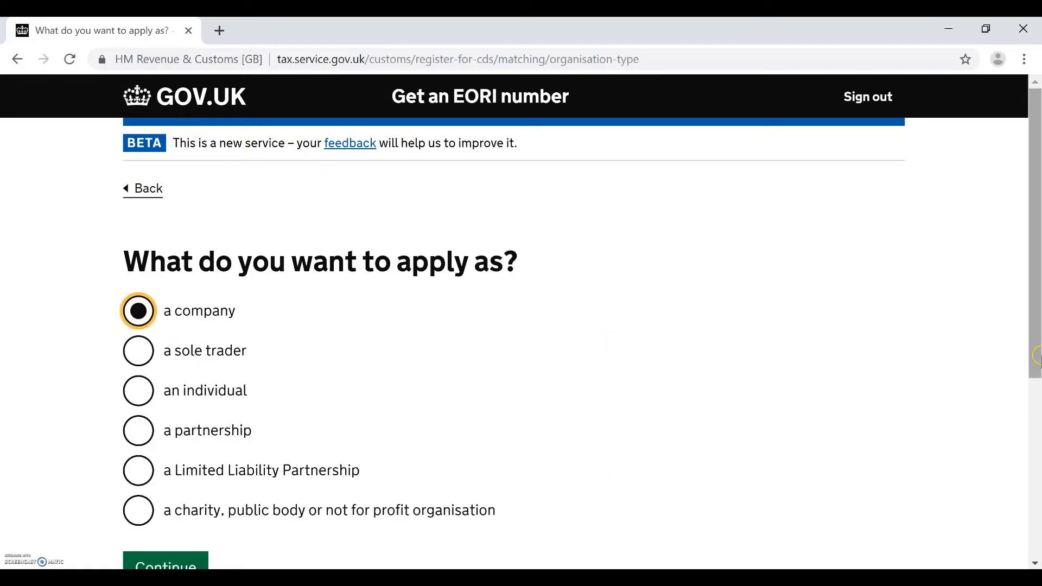
left_click_drag(1040, 318, 1040, 371)
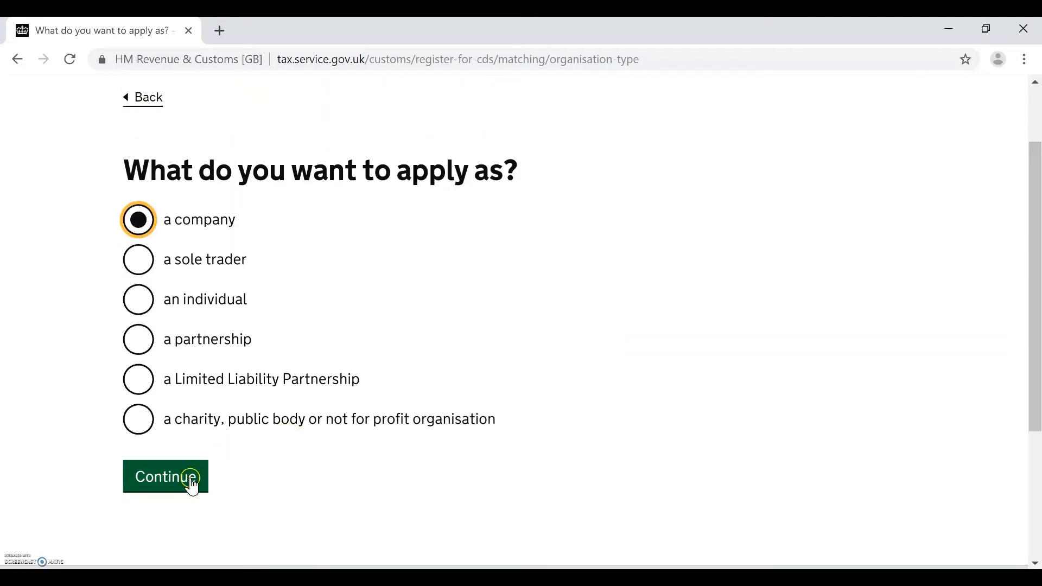
left_click(186, 485)
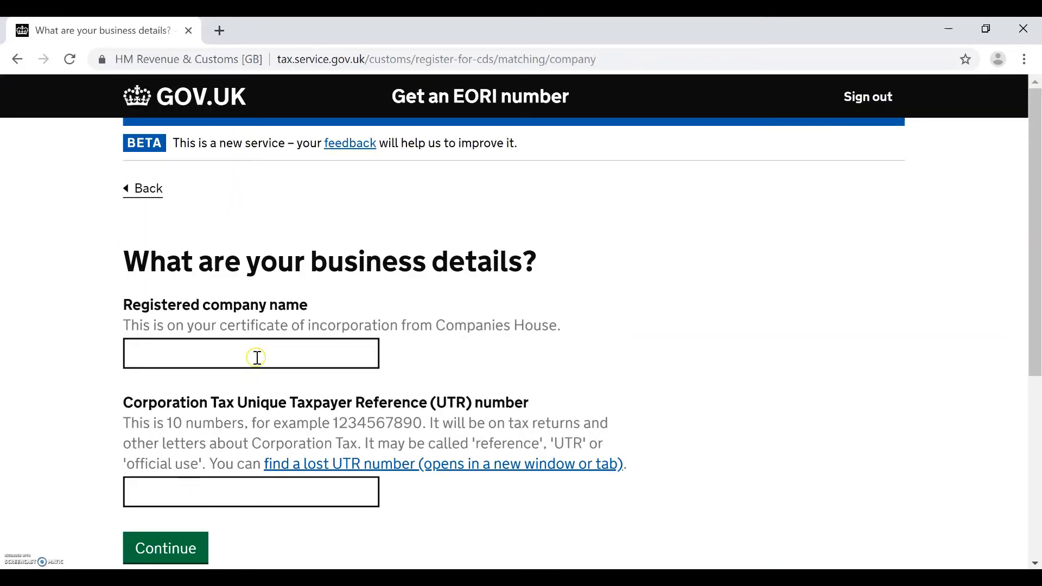
Enter the registered company name as 'IN-HOUSE RETAIL LIMITED'
left_click(251, 347)
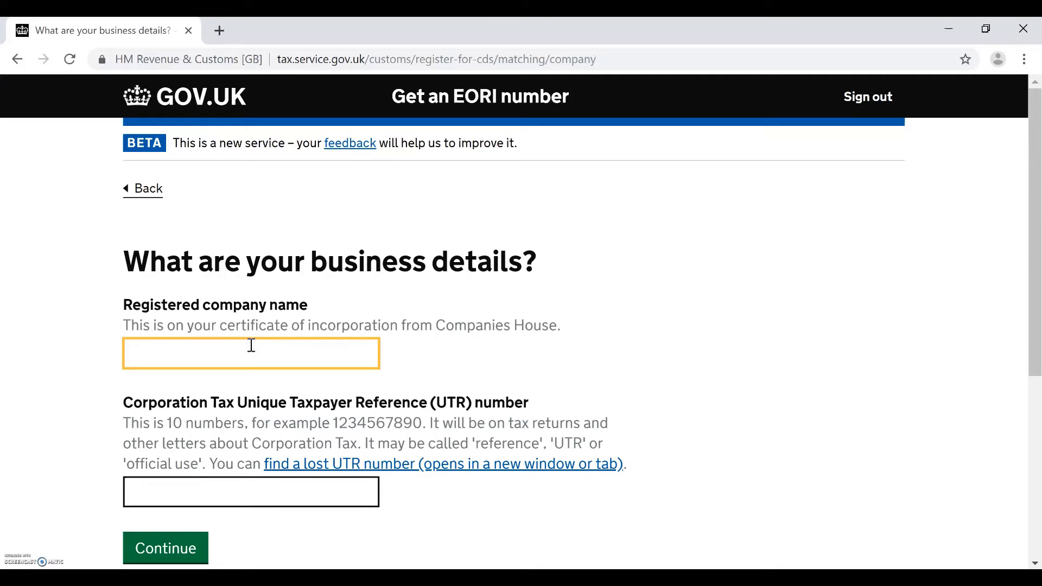
type("IN-HOUSE RETAIL LTD")
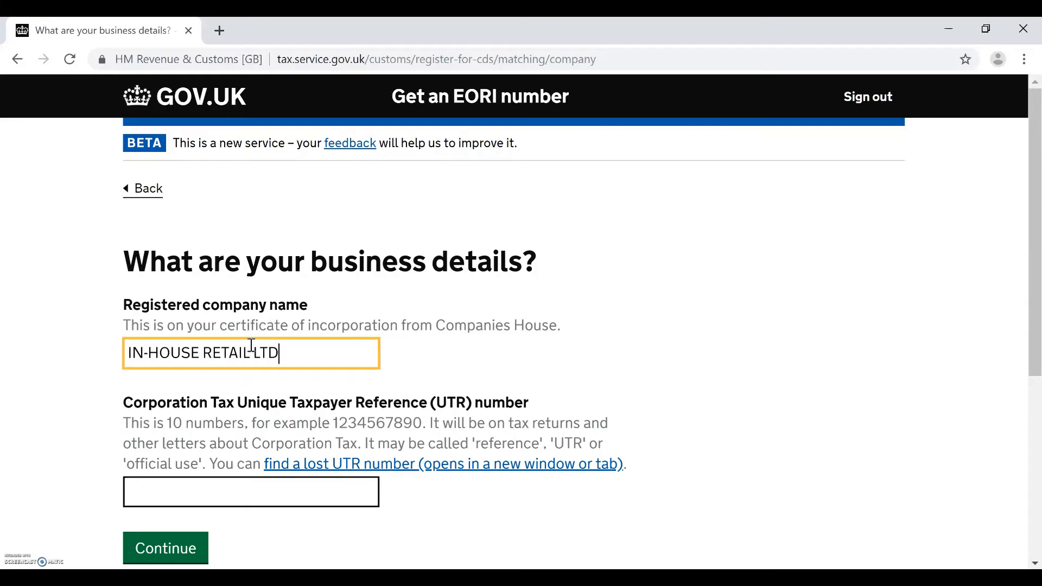
key("Return")
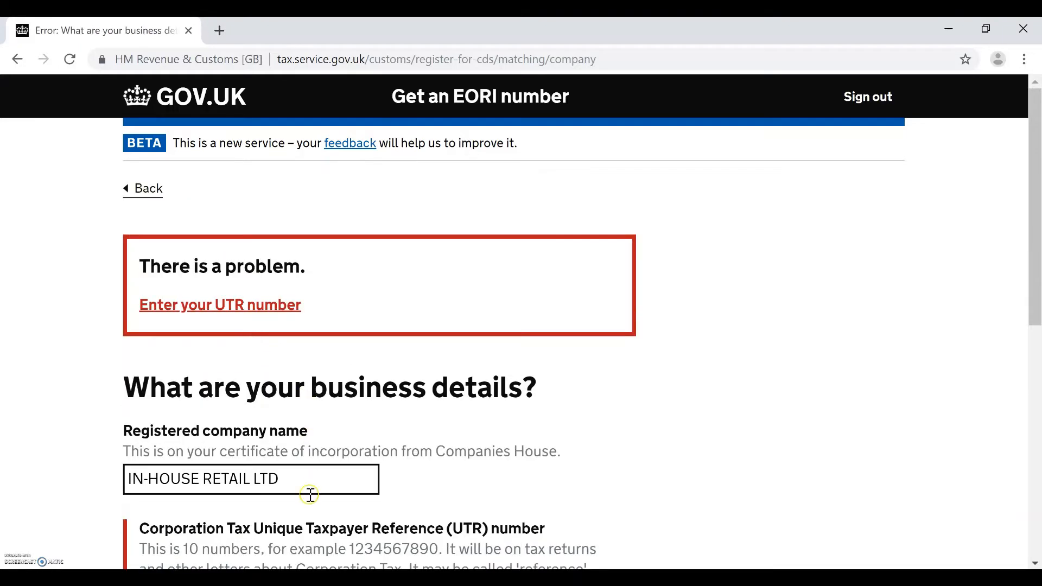
left_click(309, 494)
key("BackSpace")
key("BackSpace")
type("IMITE")
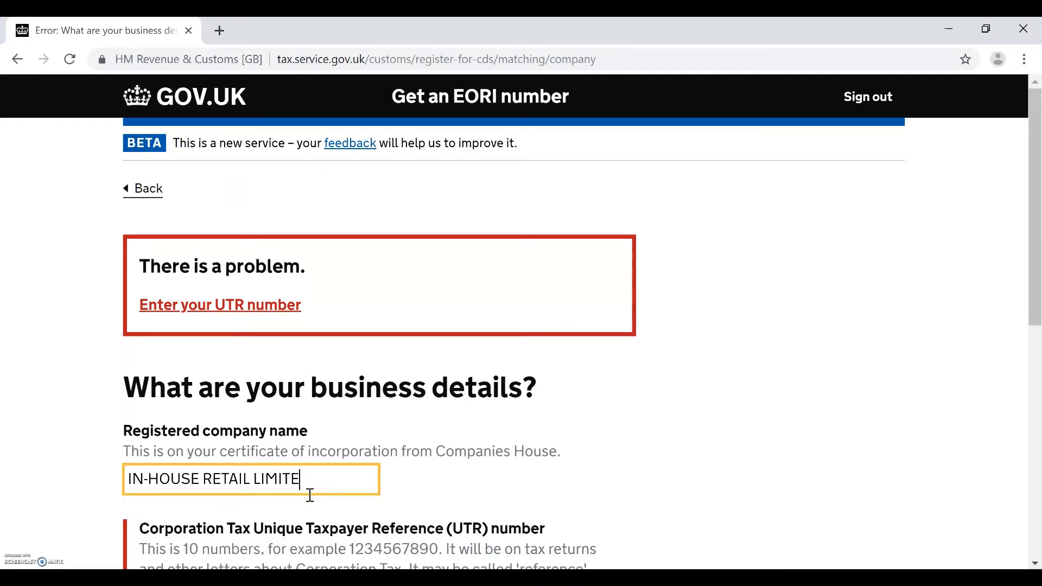
type("D")
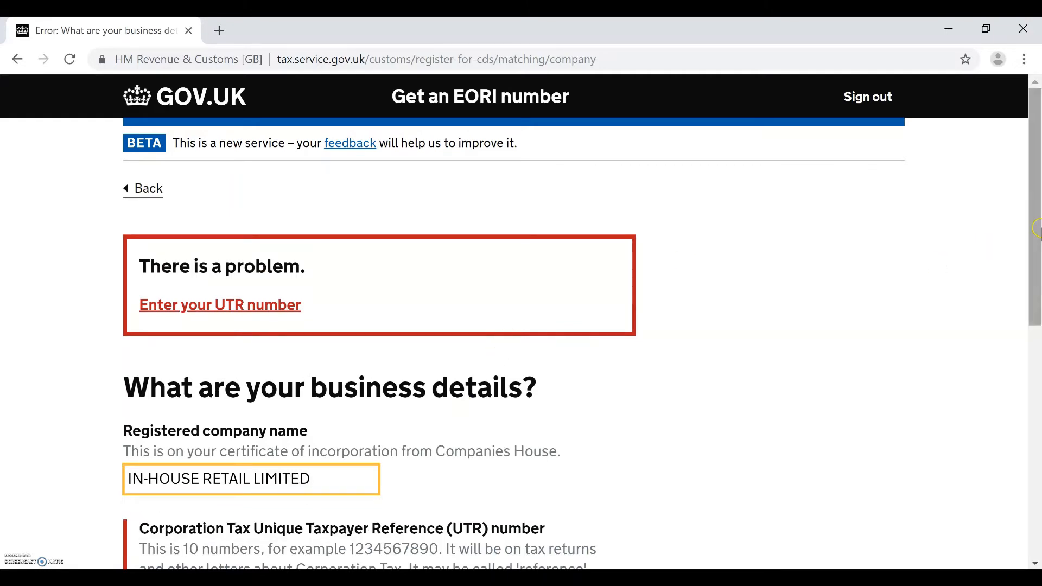
left_click_drag(1037, 228, 1037, 350)
Enter the company's Corporation Tax UTR and submit the business details
left_click(337, 414)
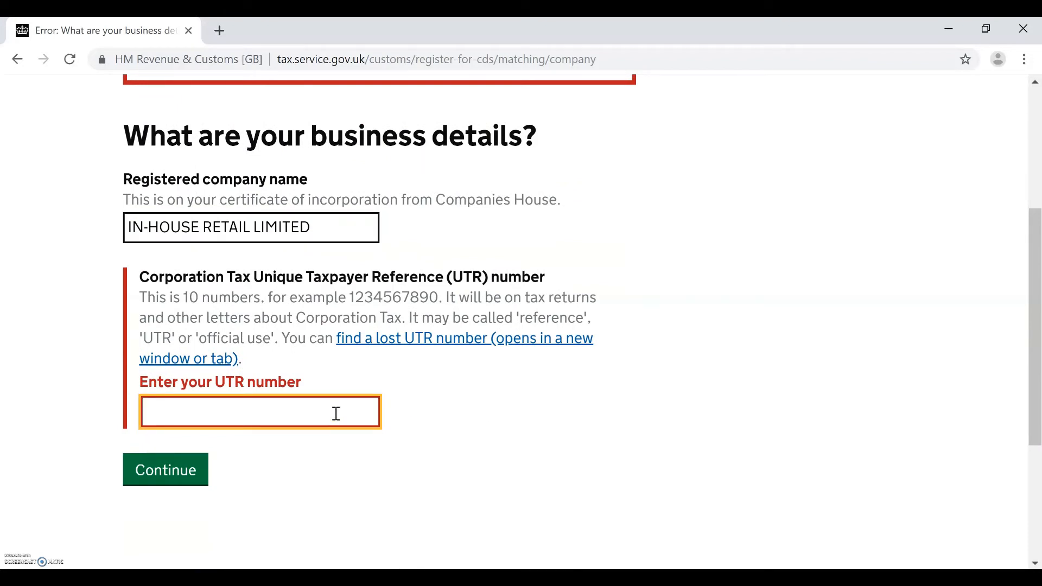
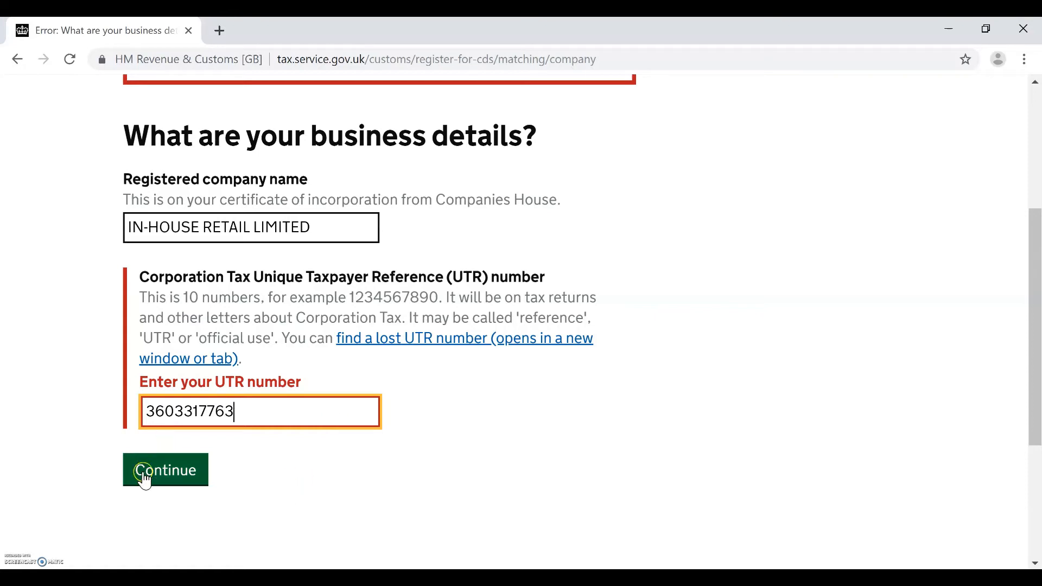
left_click(141, 482)
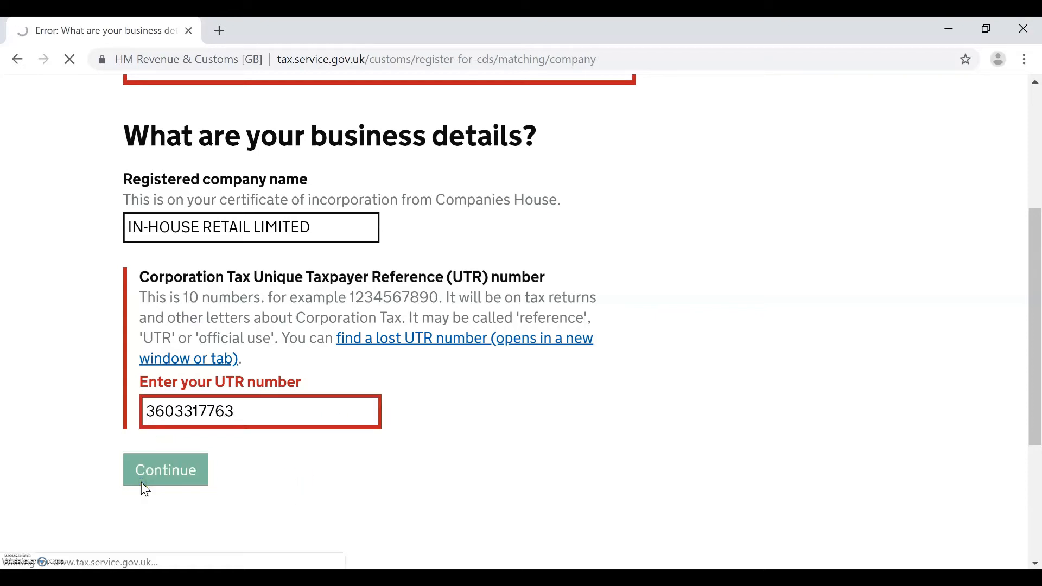
left_click(757, 376)
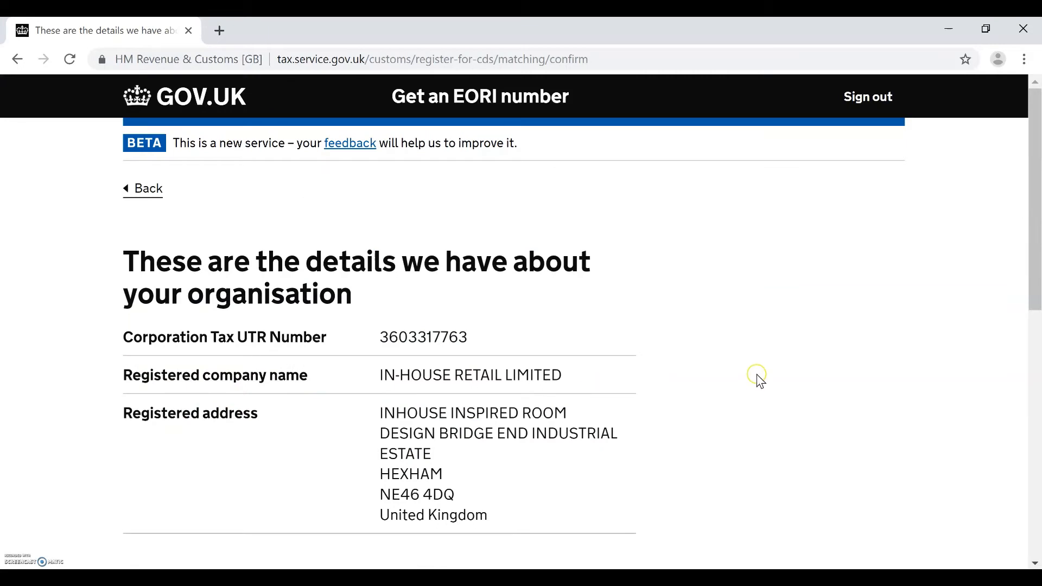
Confirm 'Yes, these are the details I want to use' for the matched organisation
scroll(742, 390, "down", 3)
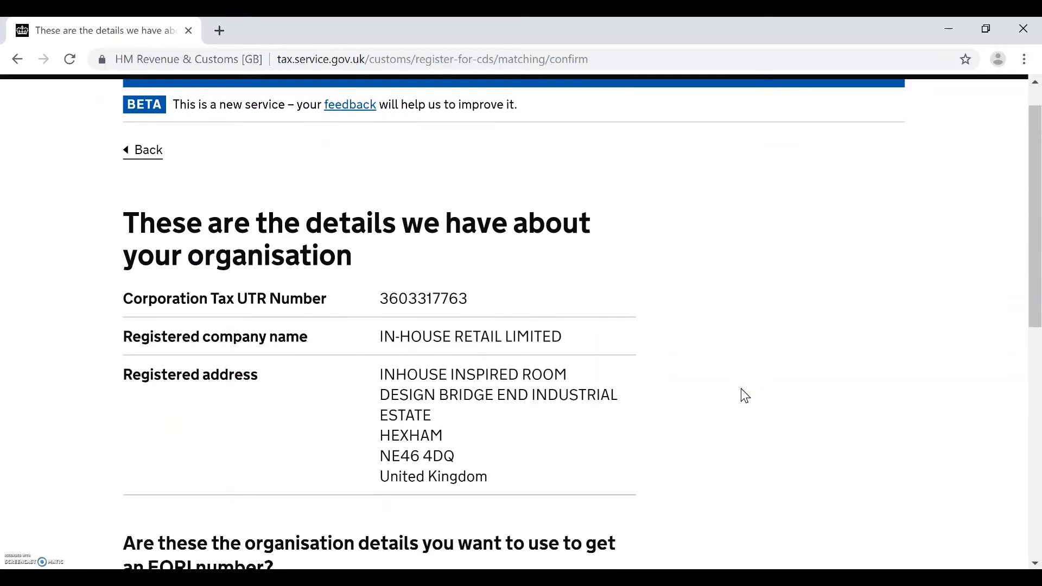
scroll(741, 389, "down", 2)
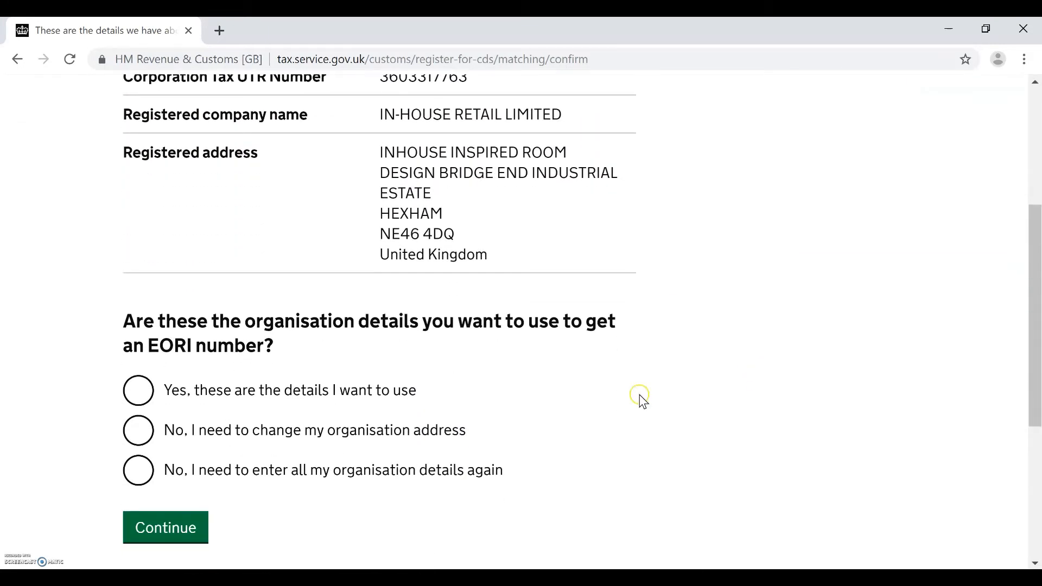
right_click(207, 405)
left_click(138, 390)
left_click(188, 529)
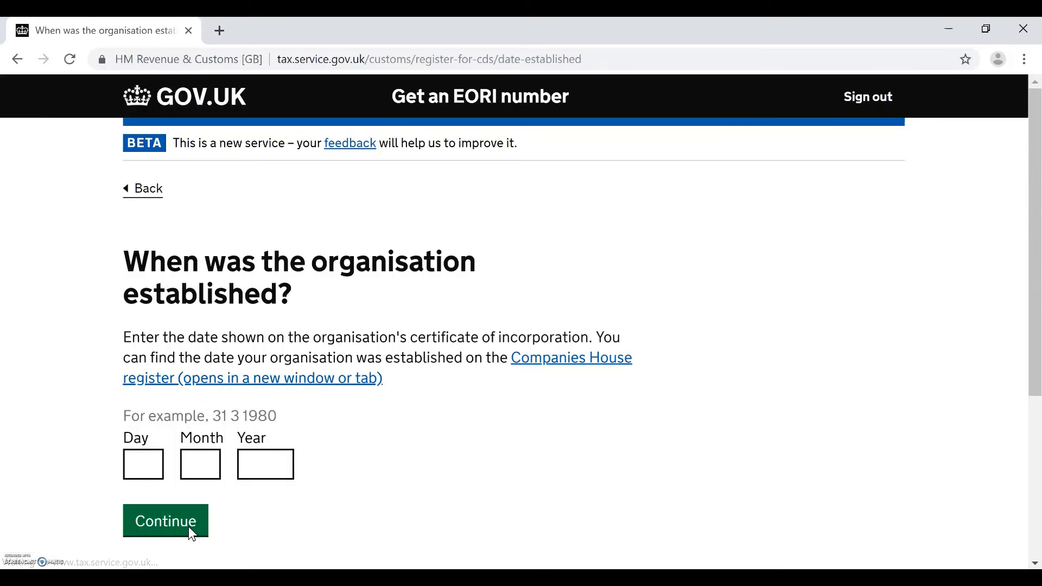
Give 03 04 2019 as the date the organisation was established
left_click(143, 454)
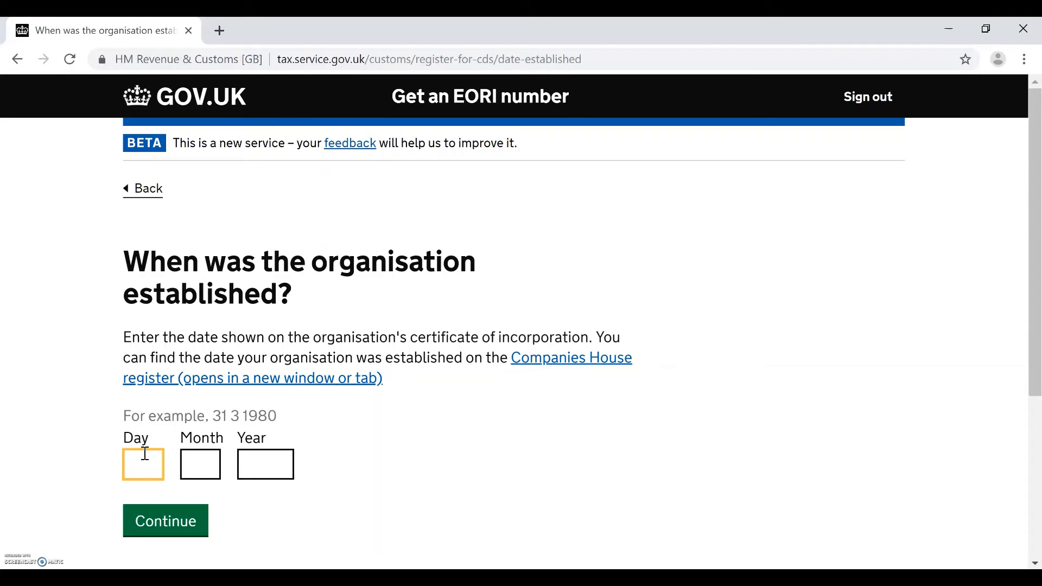
type("03")
left_click(191, 466)
type("04")
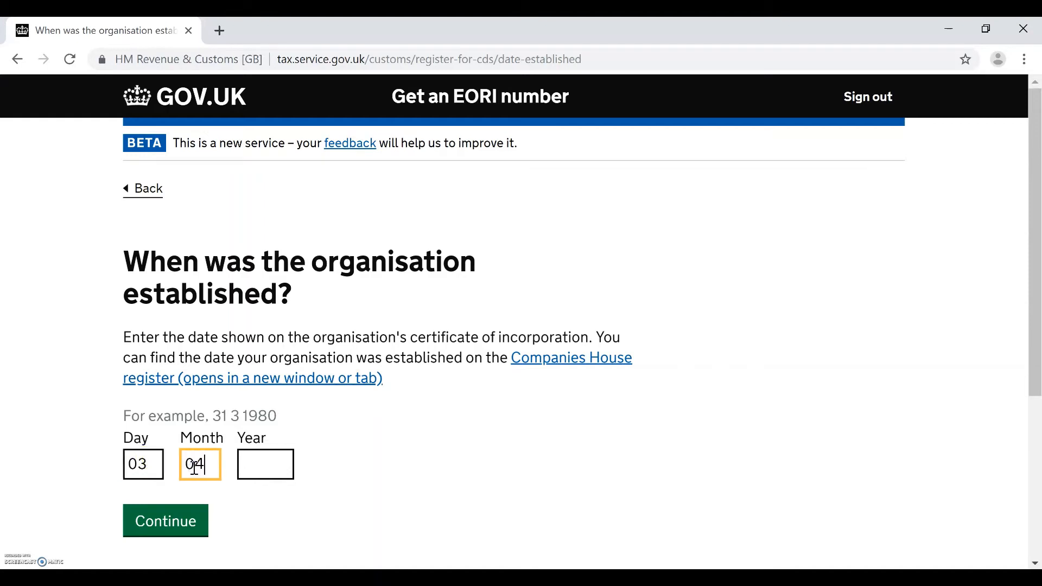
left_click(274, 465)
type("2019")
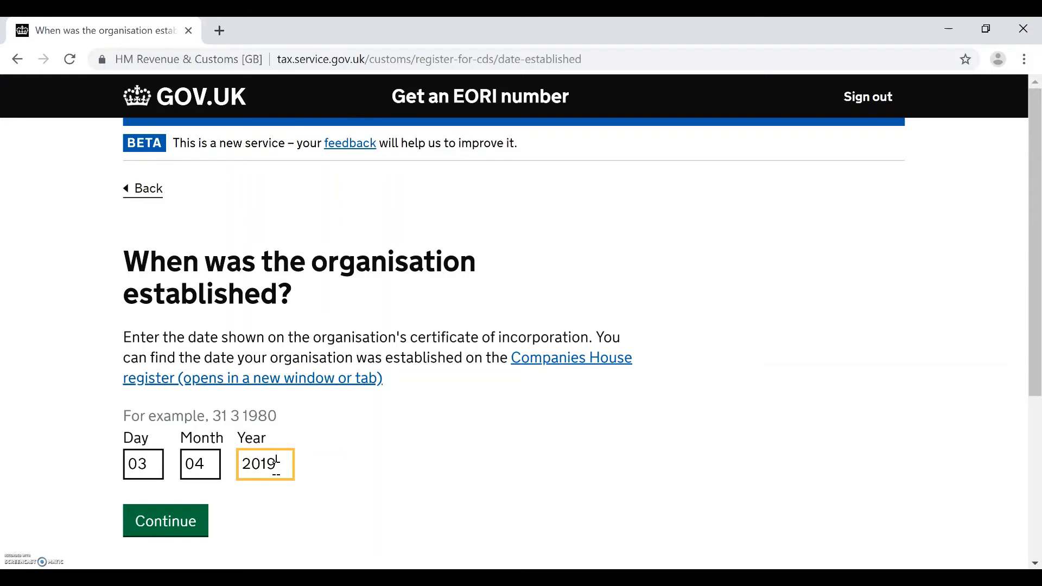
left_click(181, 520)
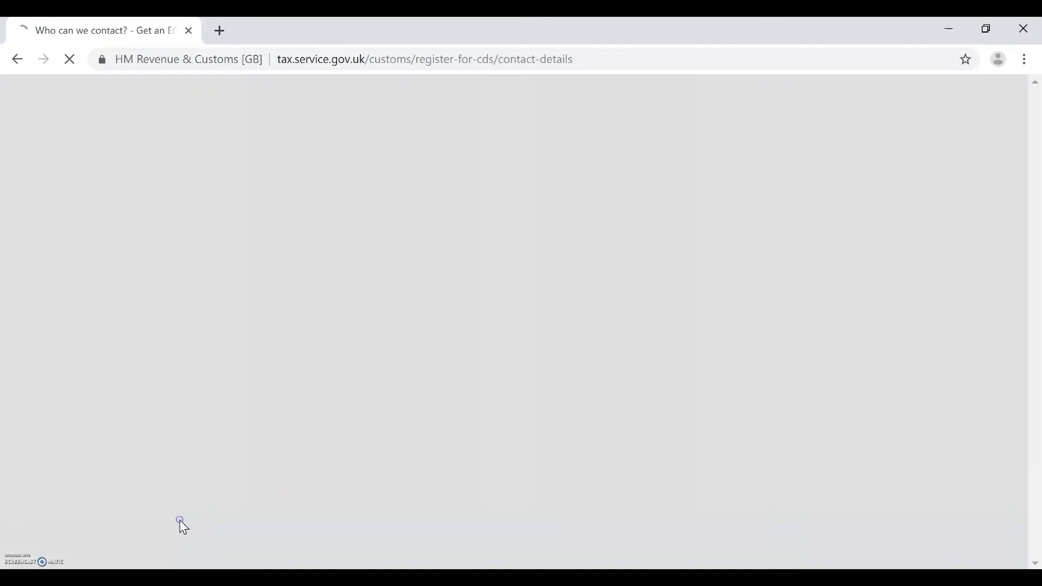
Fill in the contact's full name and telephone number
left_click(247, 379)
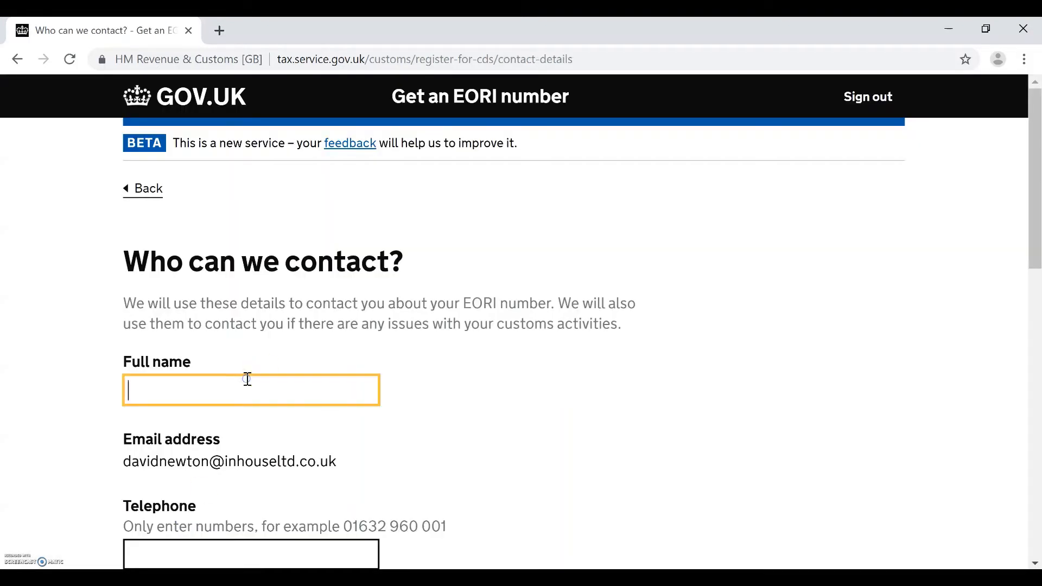
type("dAV")
key("BackSpace")
key("BackSpace")
key("BackSpace")
key("Tab")
key("Tab")
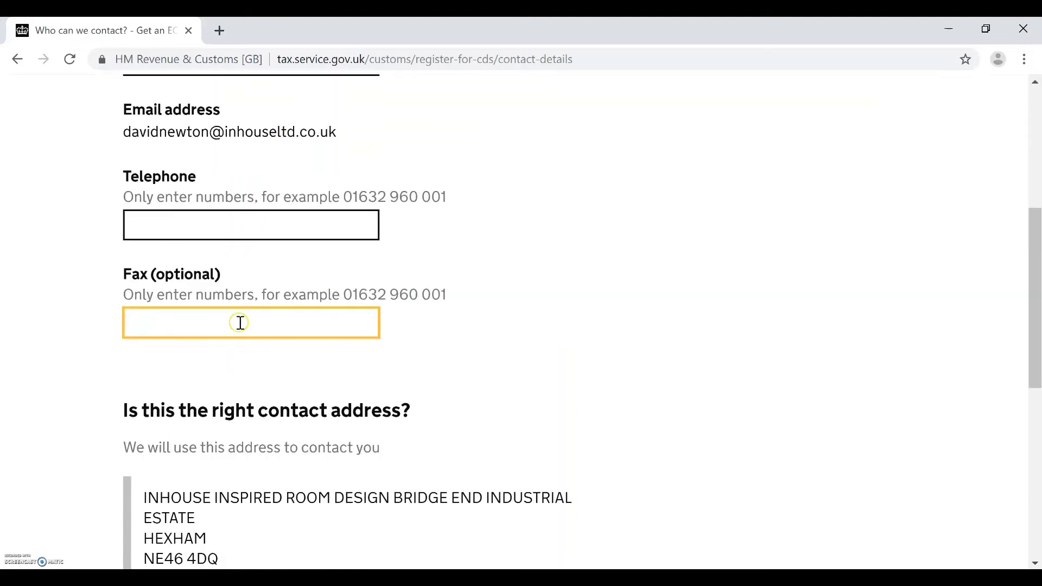
left_click(259, 220)
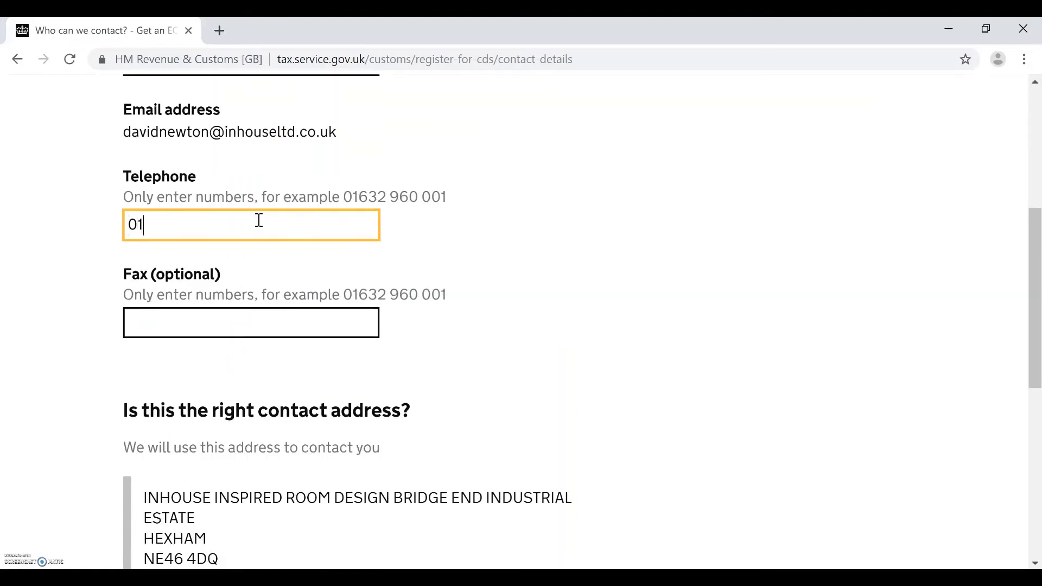
Accept the shown address as the contact address and submit the contact details
left_click(498, 321)
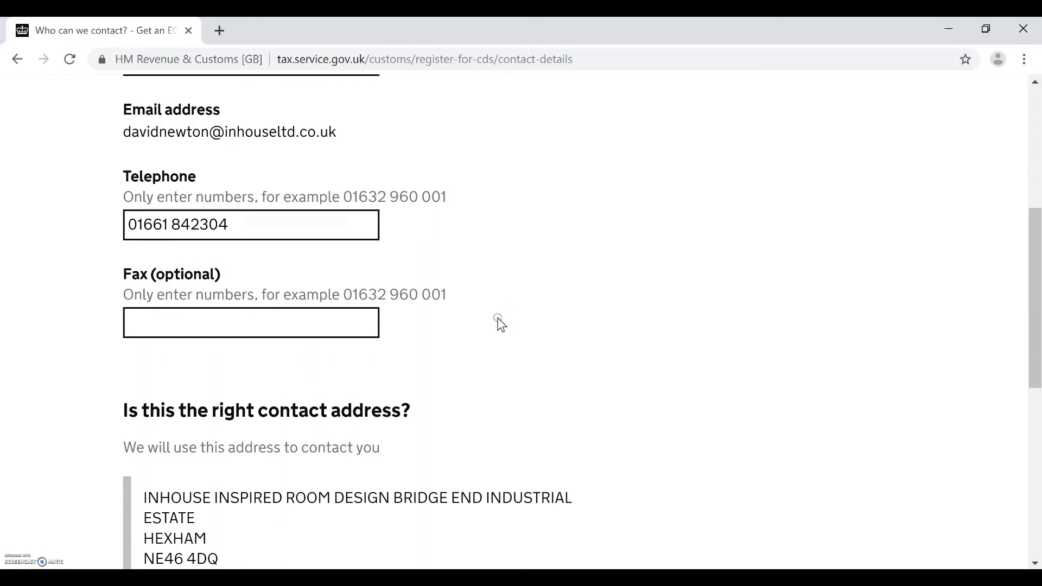
scroll(500, 324, "down", 4)
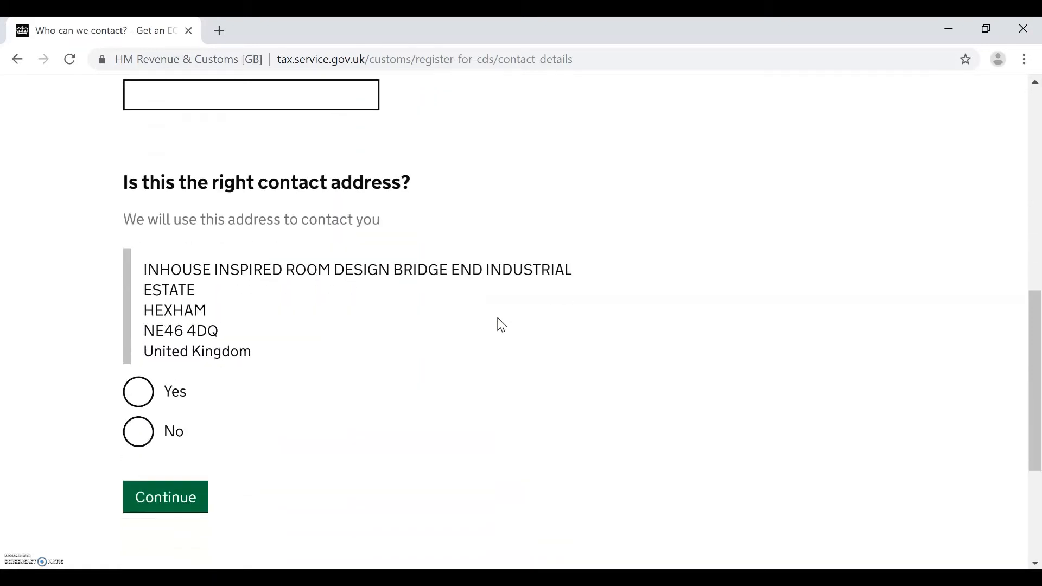
left_click(400, 317)
left_click(139, 392)
left_click(184, 510)
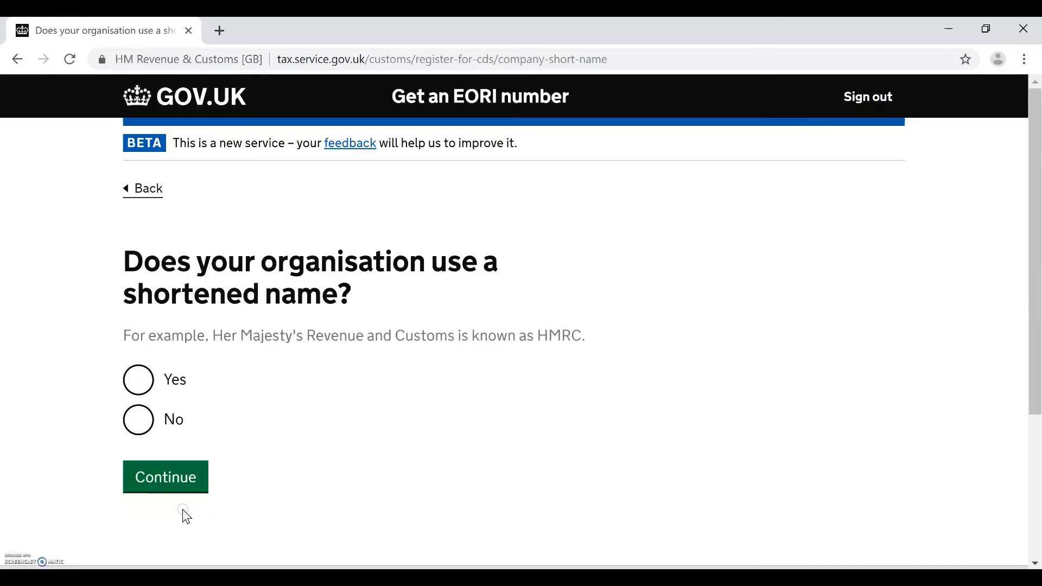
Answer No to the organisation having a shortened name
left_click(142, 419)
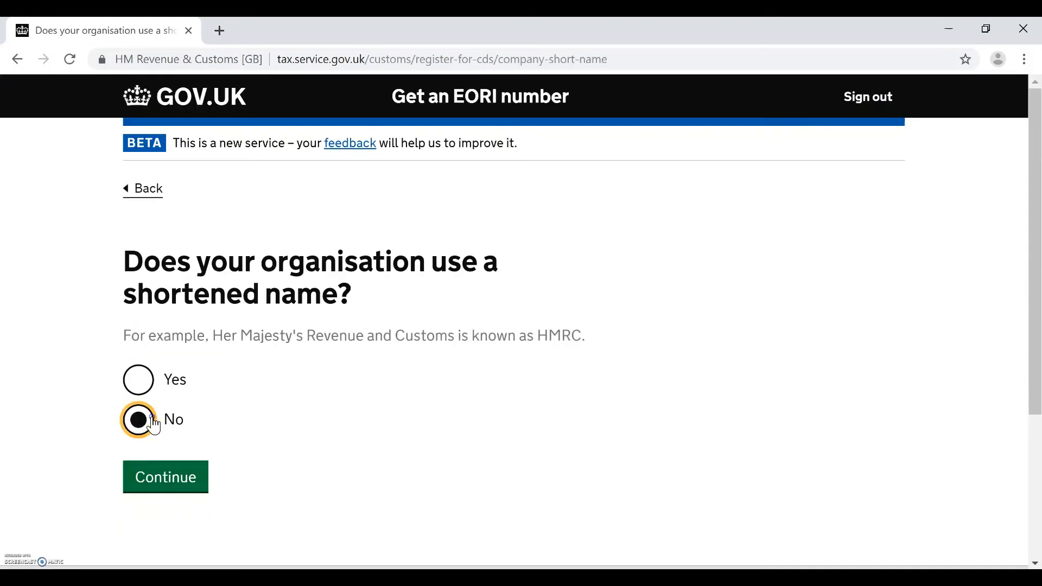
left_click(178, 488)
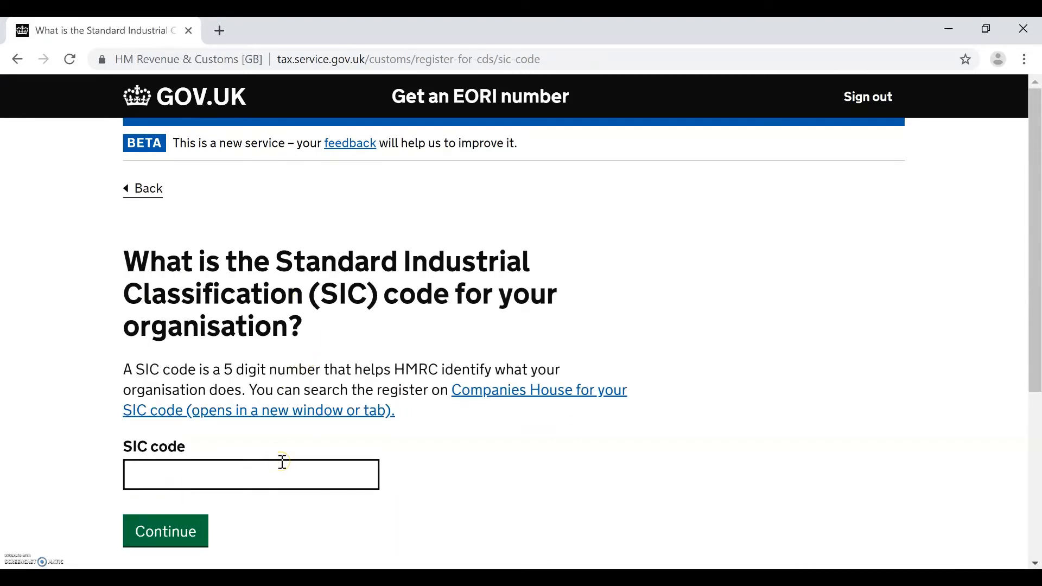
scroll(598, 503, "down", 1)
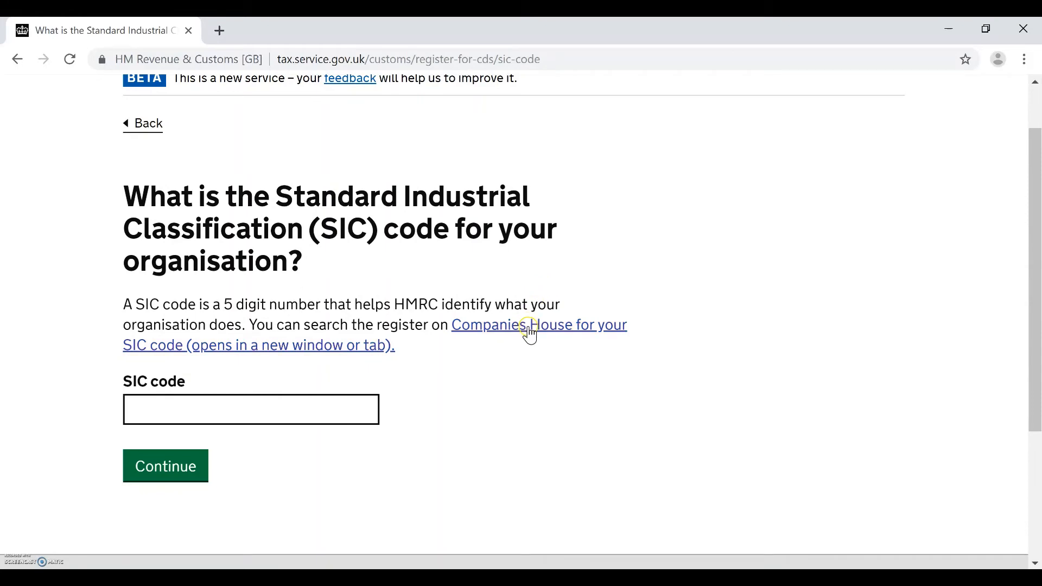
Open the Companies House SIC code list and search it for 'retail'
left_click(530, 333)
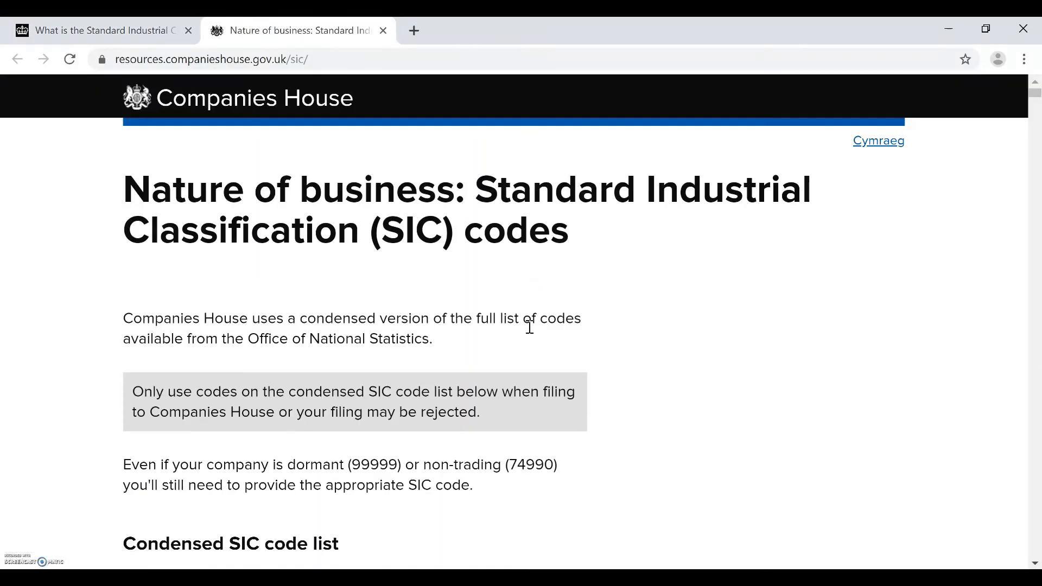
scroll(674, 302, "down", 6)
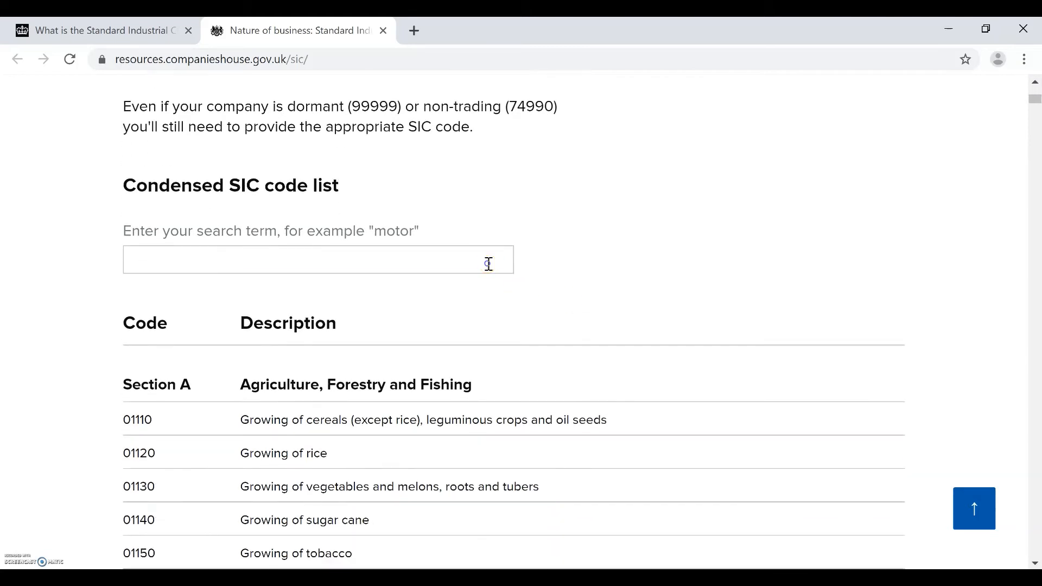
left_click(488, 263)
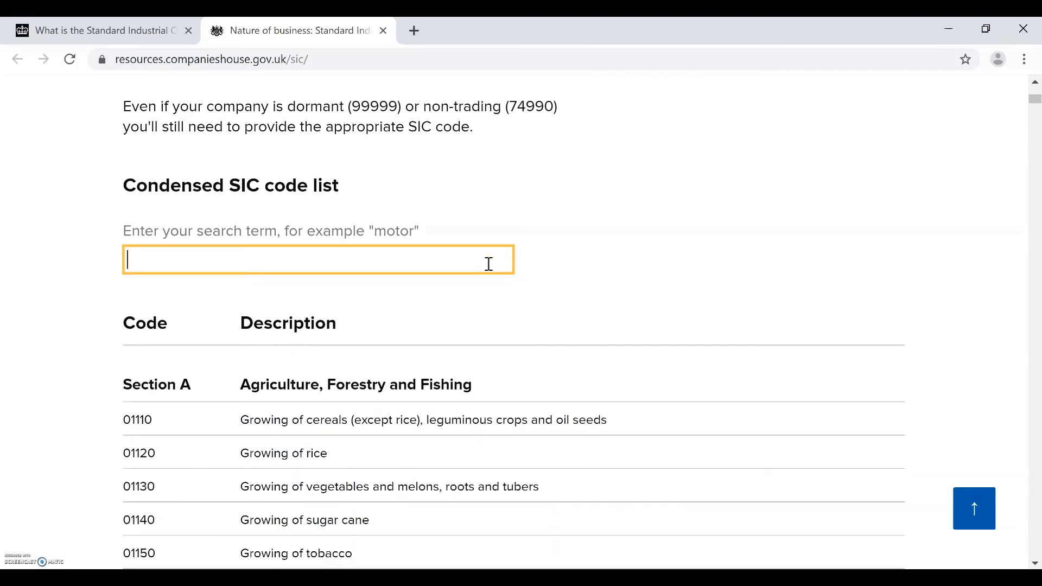
type("retail")
left_click(469, 453)
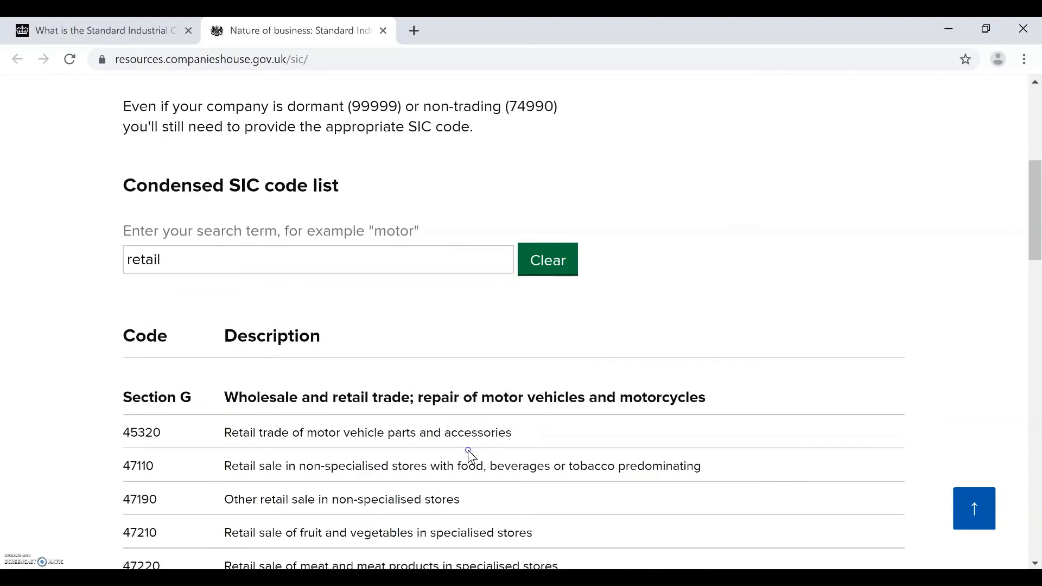
Locate and select code 47599 for retail of furniture, lighting and similar in specialised stores
scroll(468, 451, "down", 3)
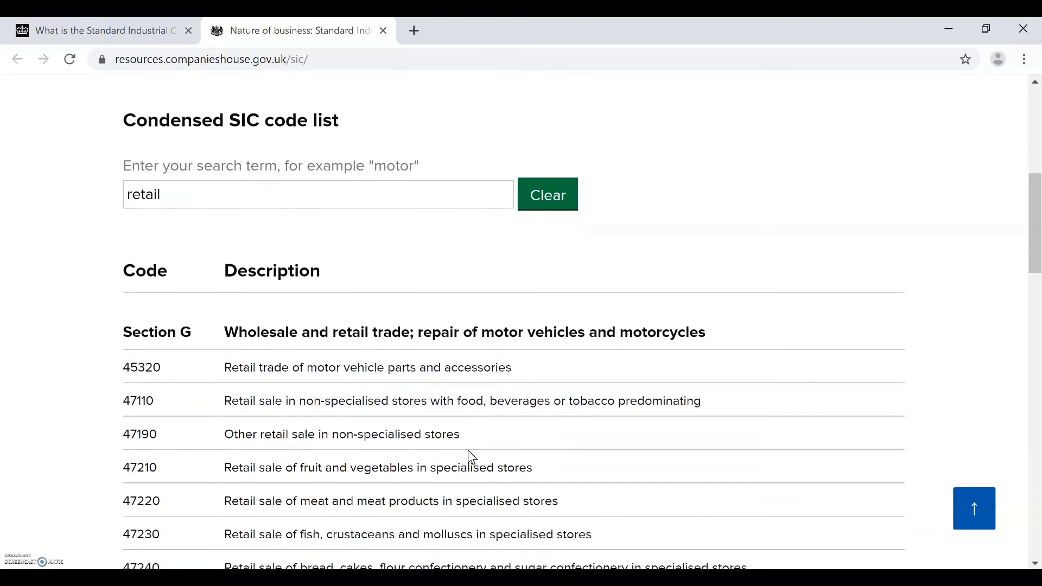
scroll(471, 457, "down", 3)
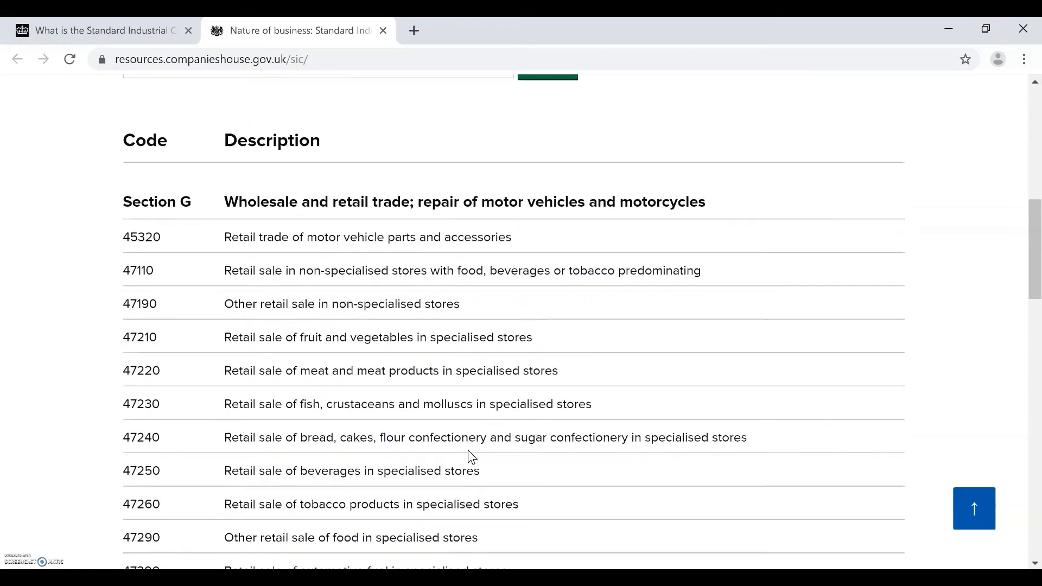
scroll(468, 450, "down", 3)
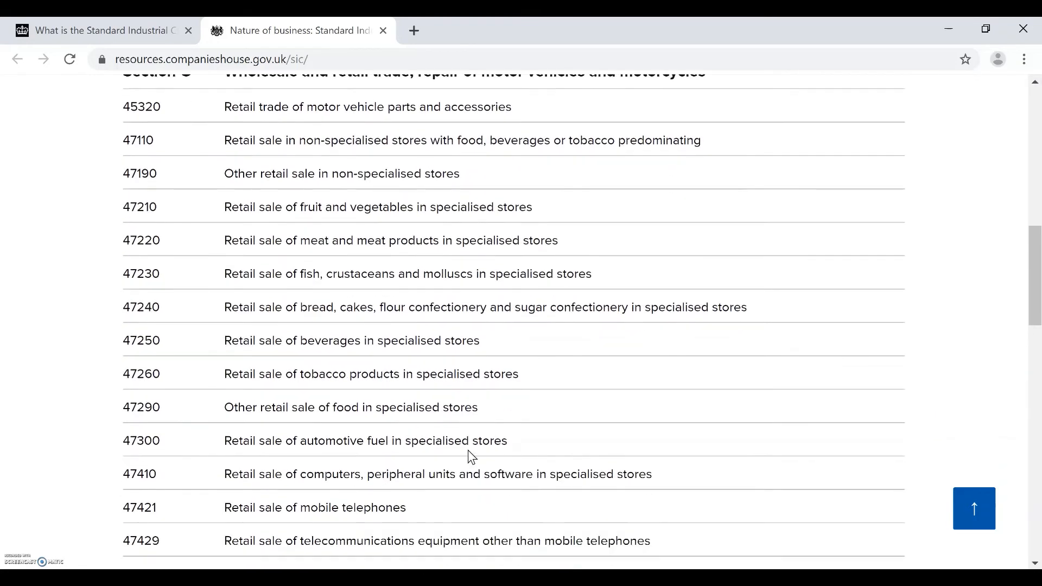
scroll(468, 451, "down", 3)
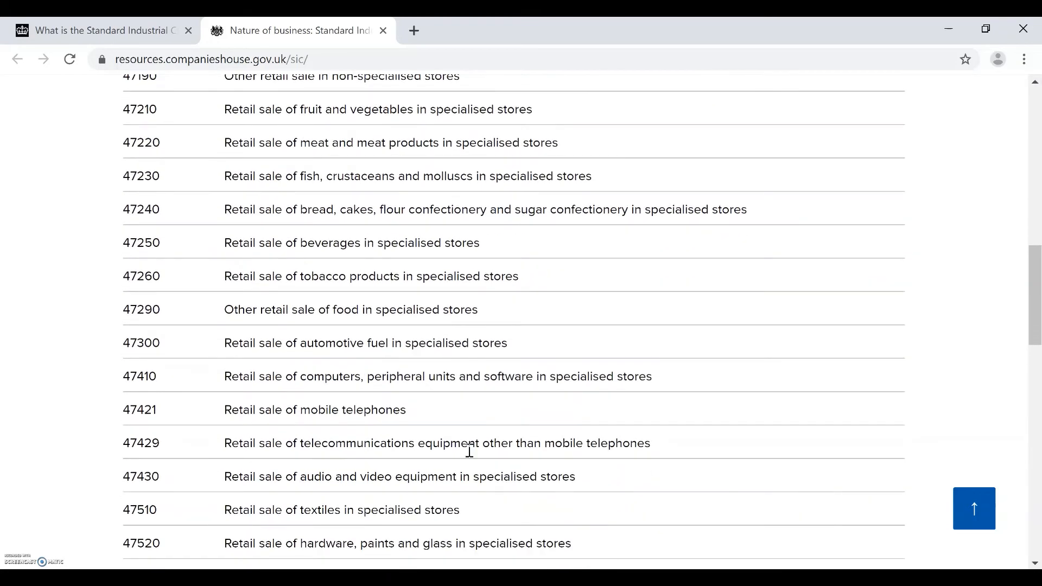
scroll(470, 450, "down", 3)
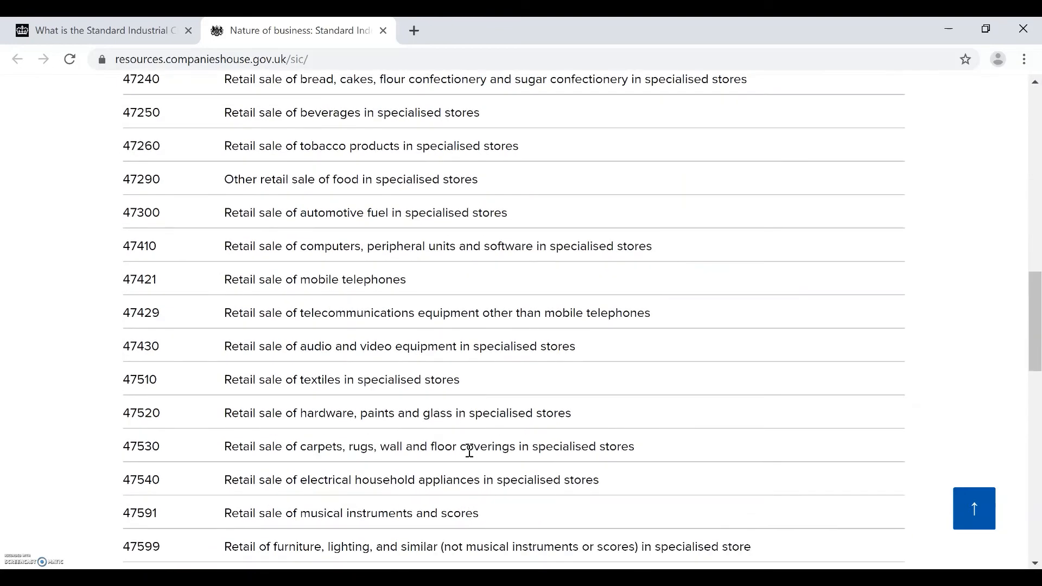
scroll(470, 451, "down", 2)
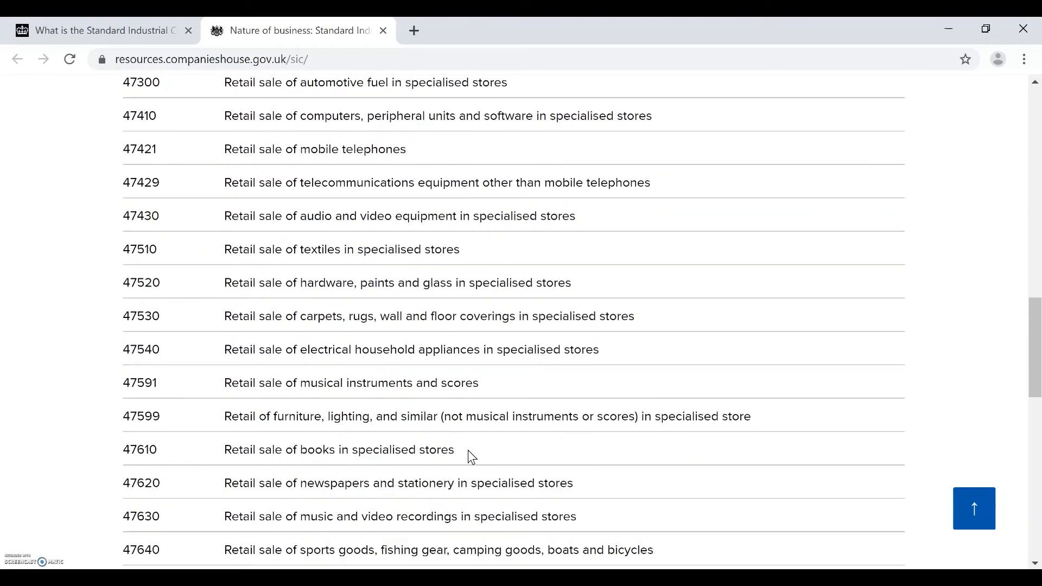
scroll(469, 451, "down", 3)
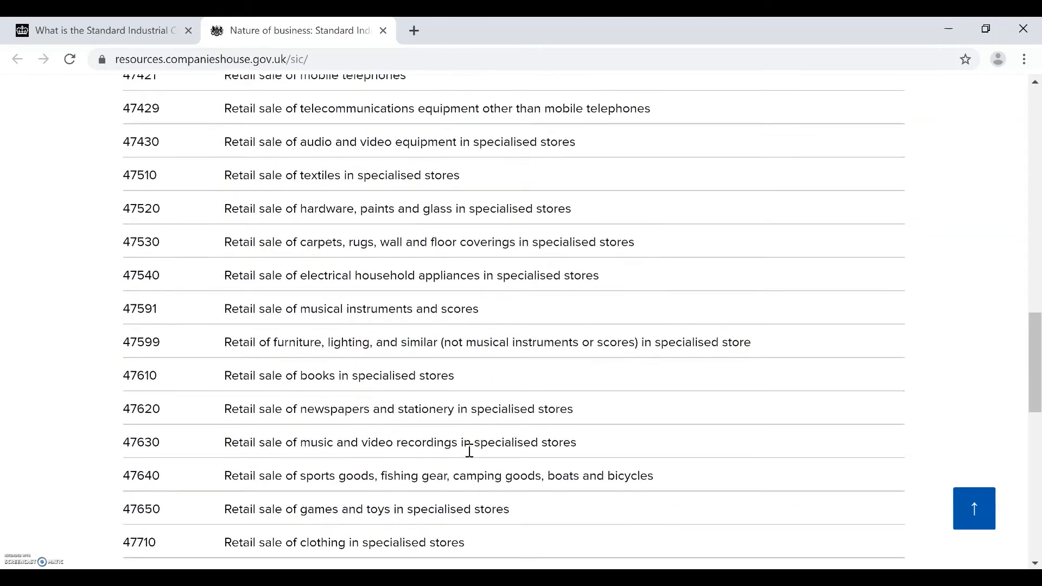
scroll(470, 451, "down", 3)
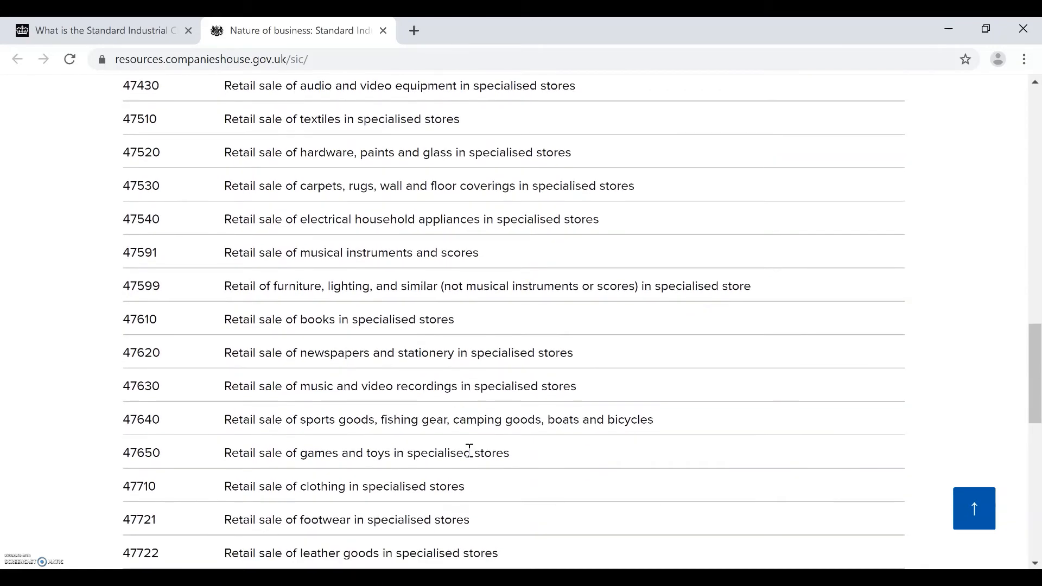
left_click(459, 444)
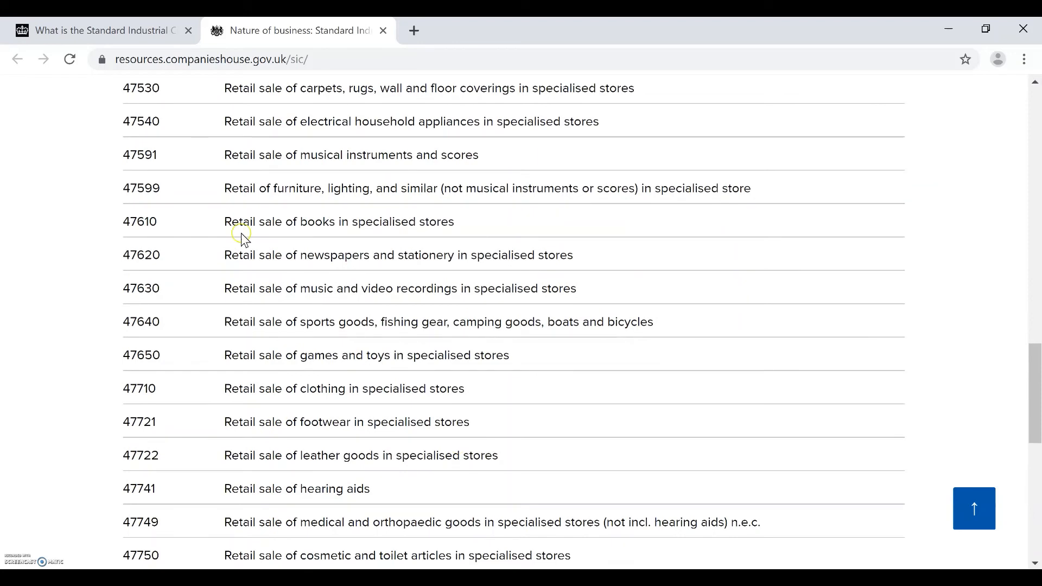
double_click(210, 191)
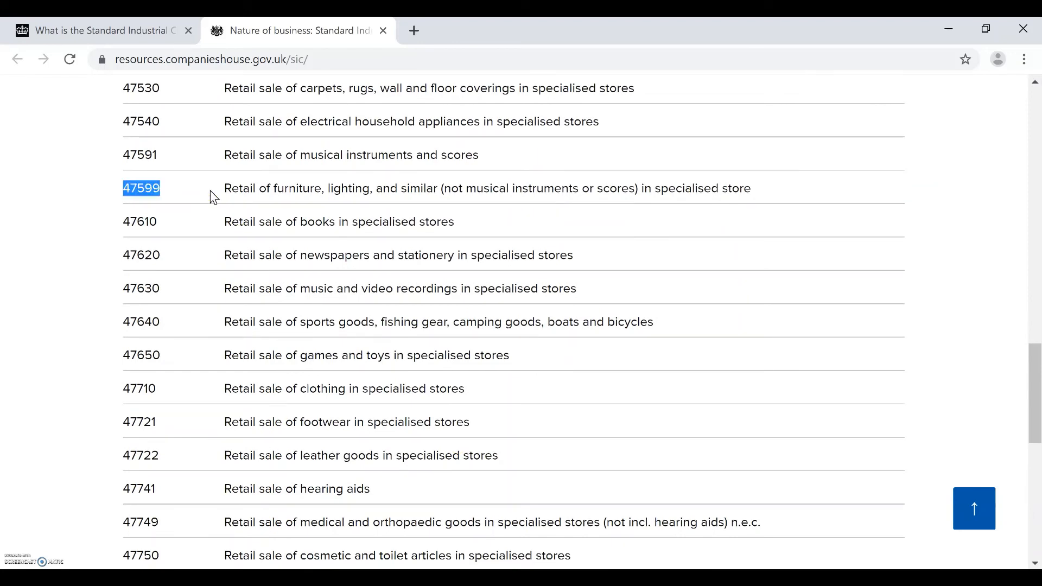
left_click(1037, 324)
scroll(1038, 325, "up", 2)
Enter SIC code 47599 in the EORI application and submit it
left_click(150, 31)
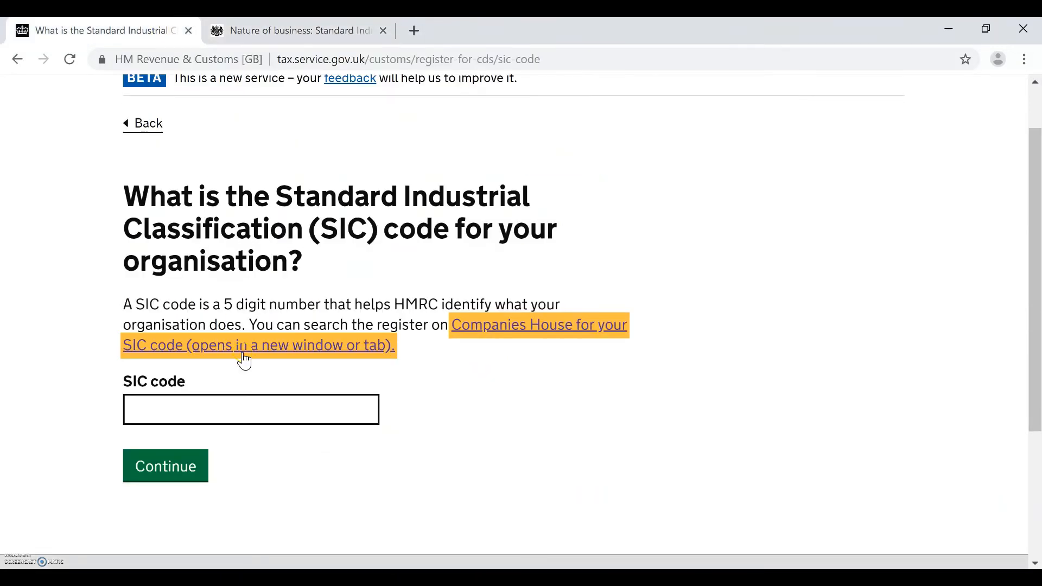
left_click(226, 410)
type("599")
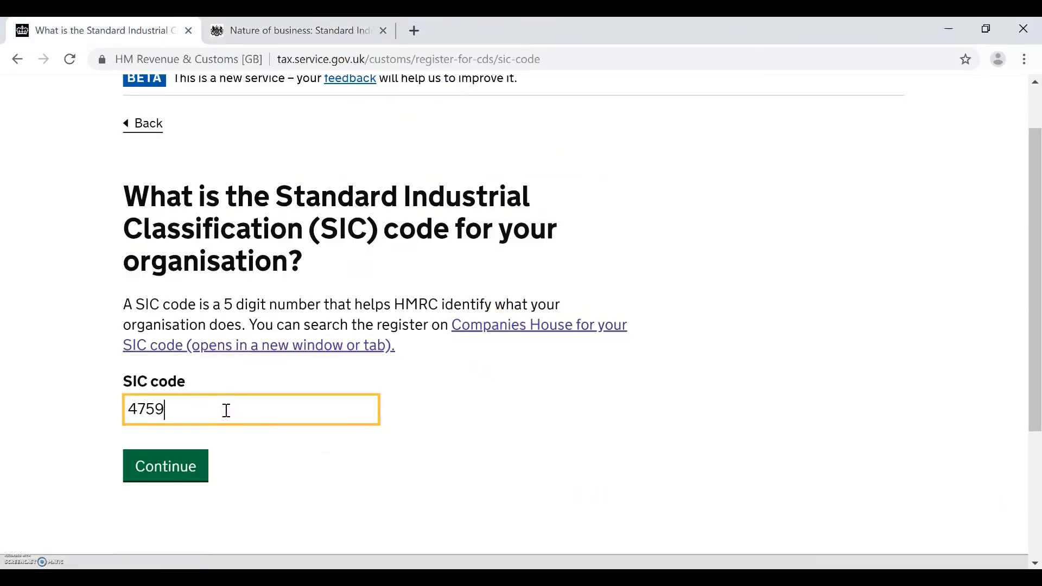
left_click(168, 465)
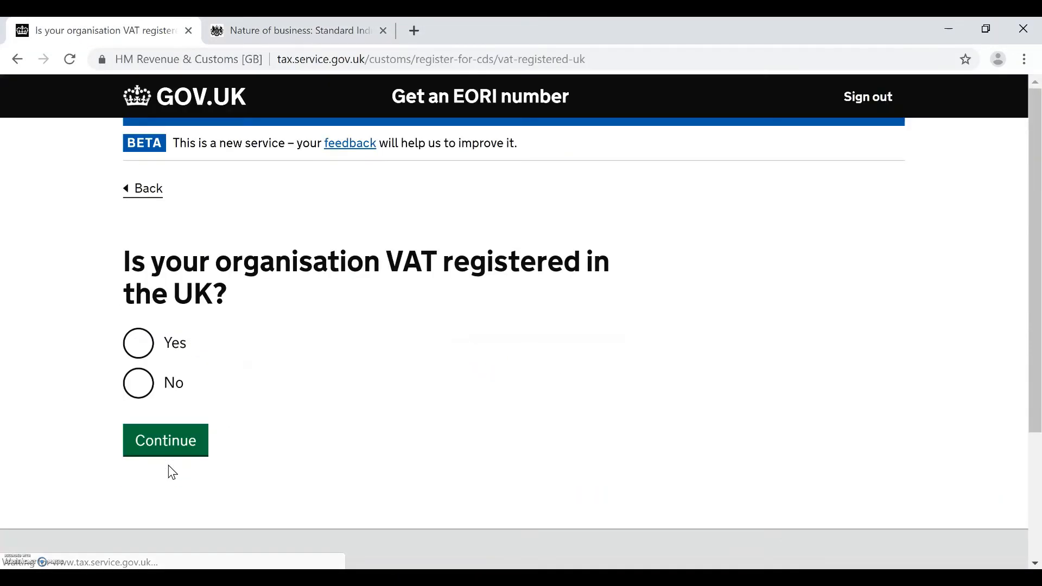
Answer Yes to UK VAT registration and No to being in a VAT group
left_click(140, 346)
left_click(168, 441)
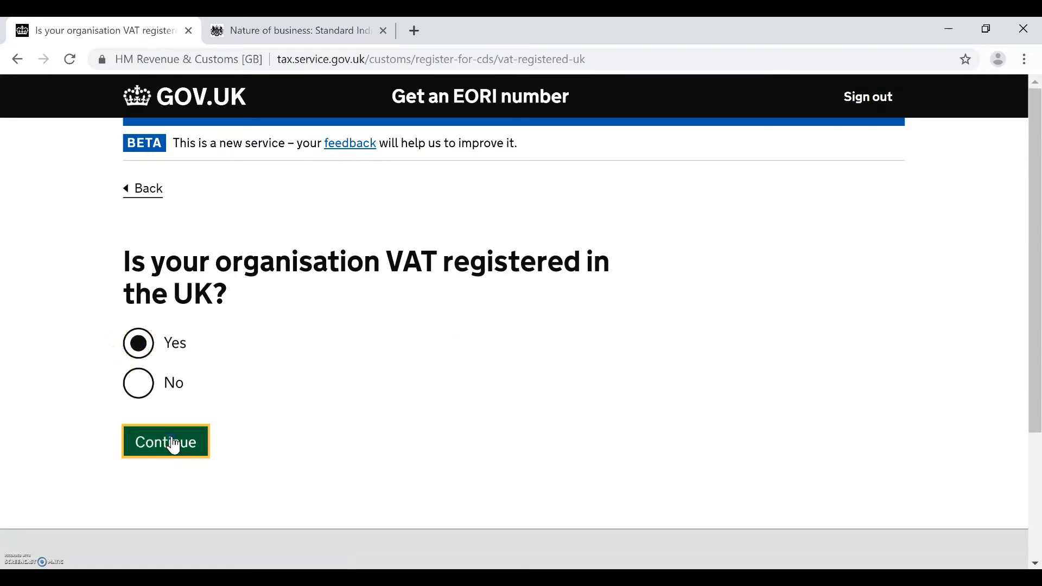
left_click(140, 437)
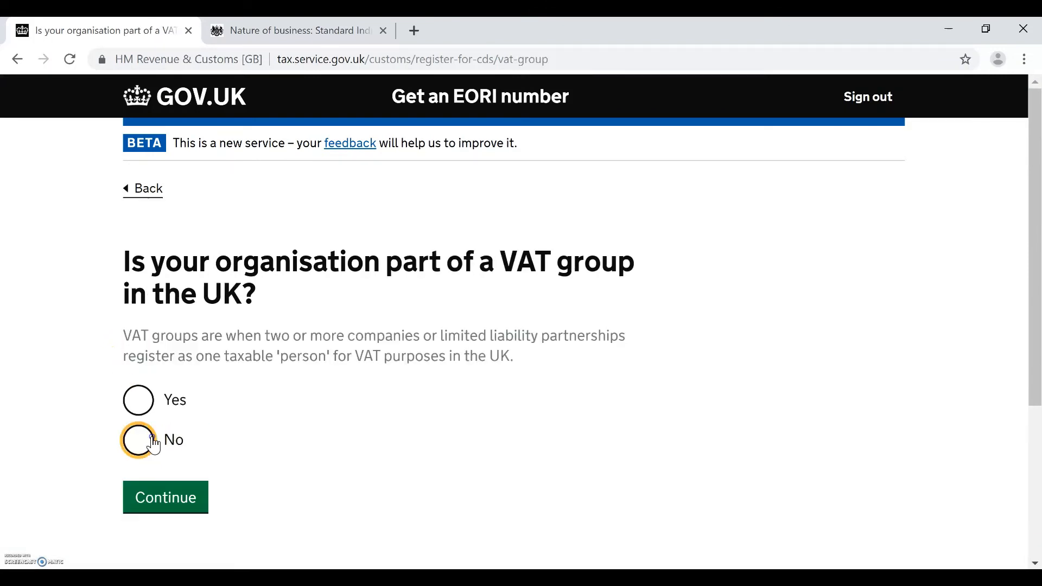
left_click(168, 498)
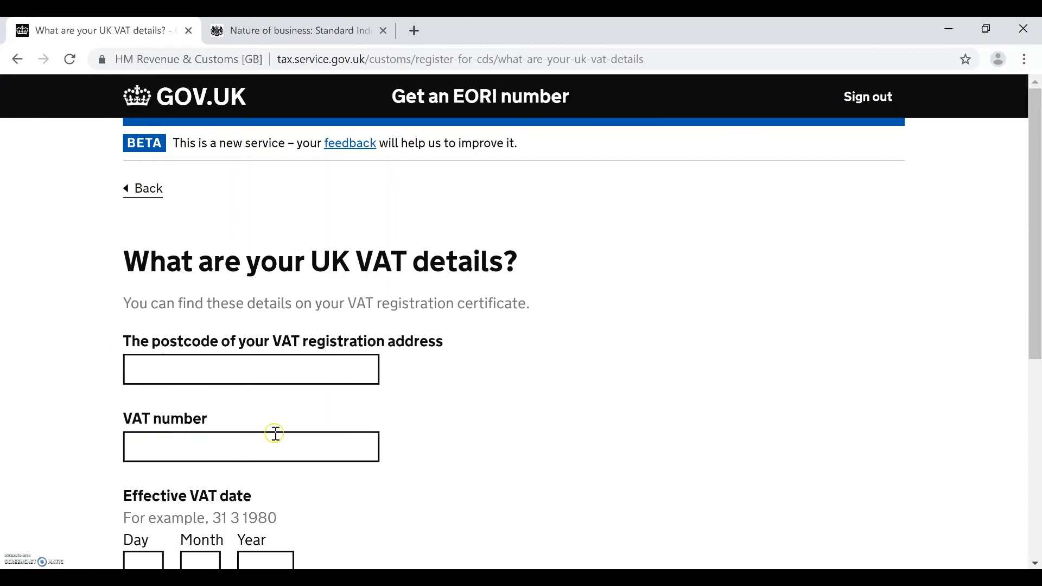
Enter the VAT registration postcode and the UK VAT number
left_click(211, 380)
type("NE46 4DQ")
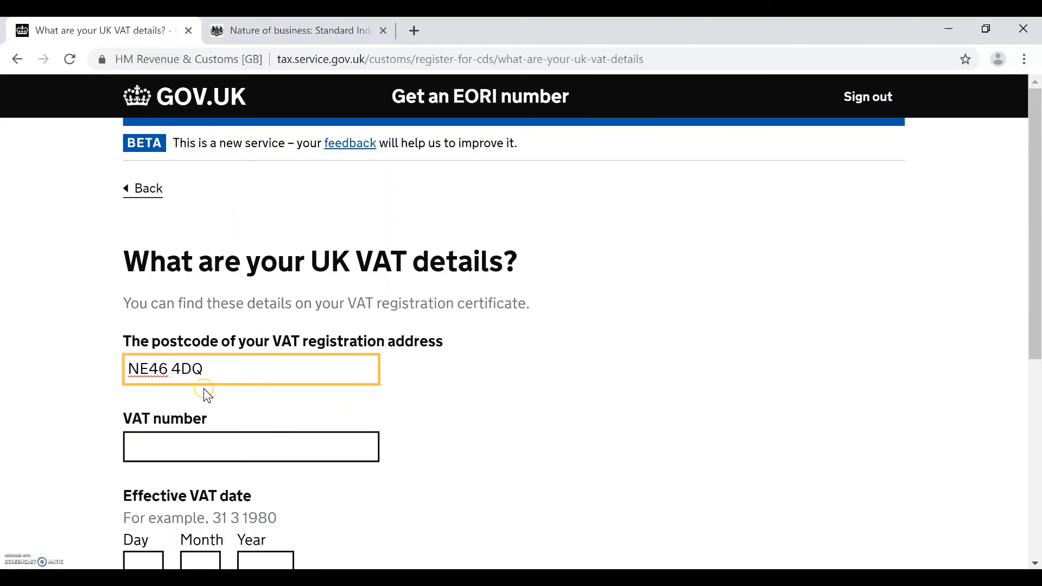
left_click(193, 441)
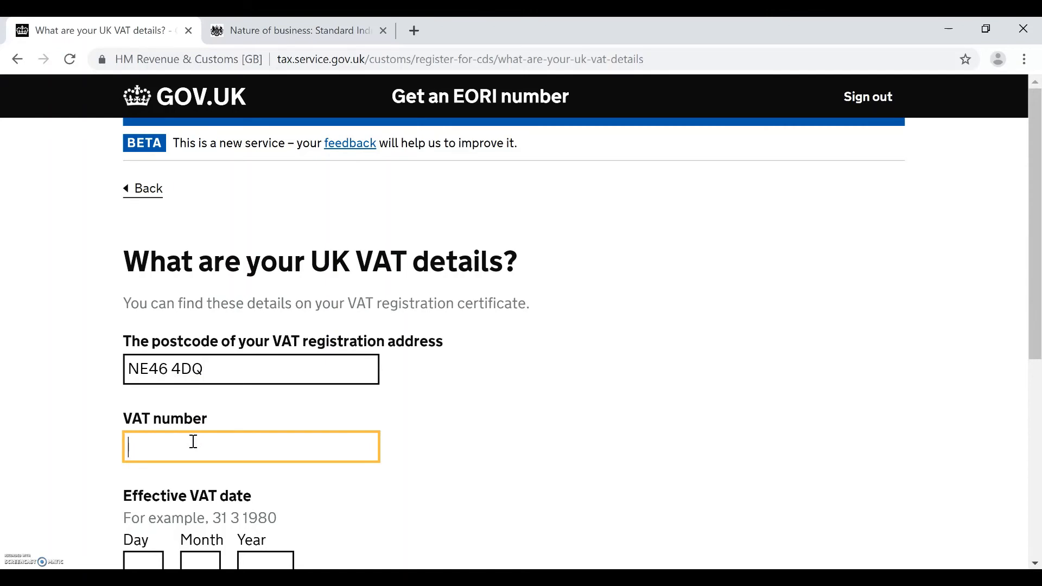
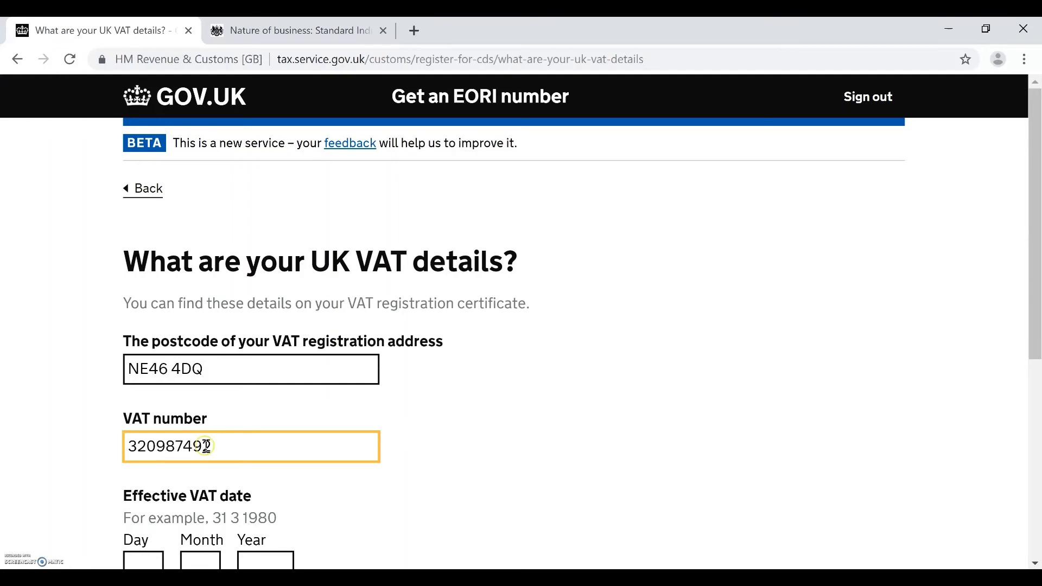
left_click(297, 513)
Set the VAT effective date to 01 05 2019 and submit the UK VAT details
left_click(142, 557)
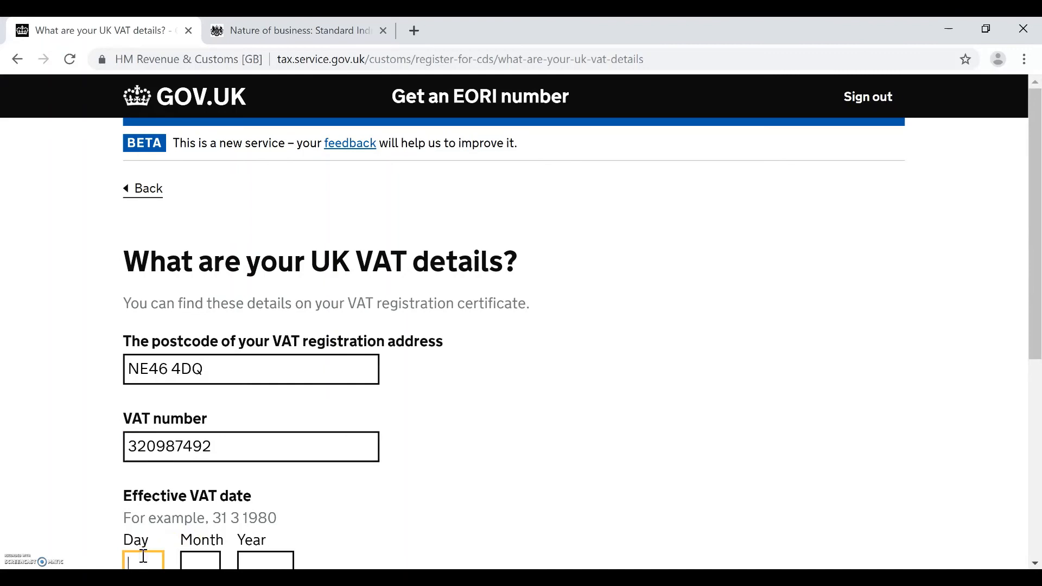
type("01")
left_click(202, 552)
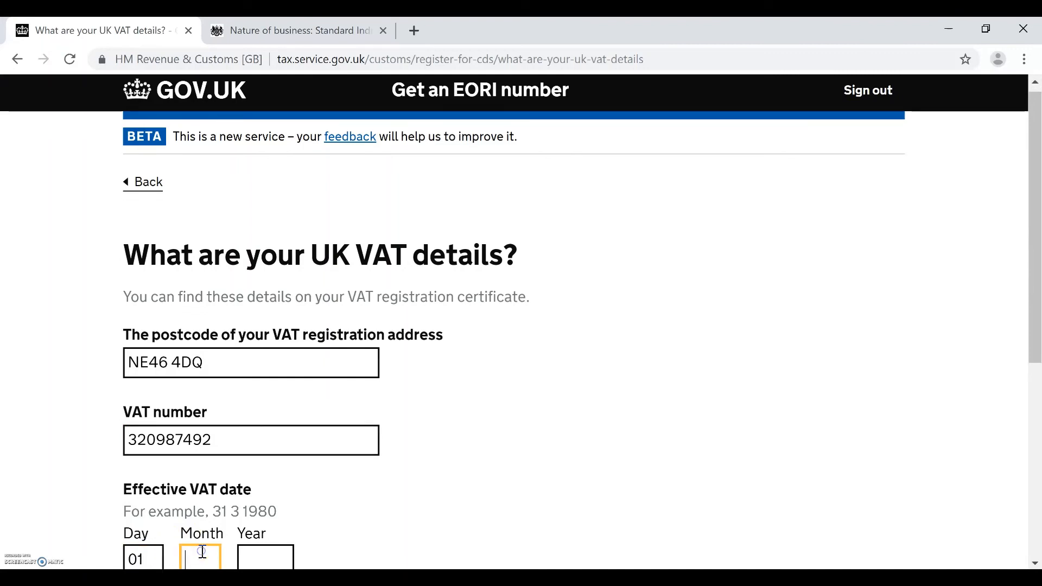
type("05")
left_click(242, 556)
type("2")
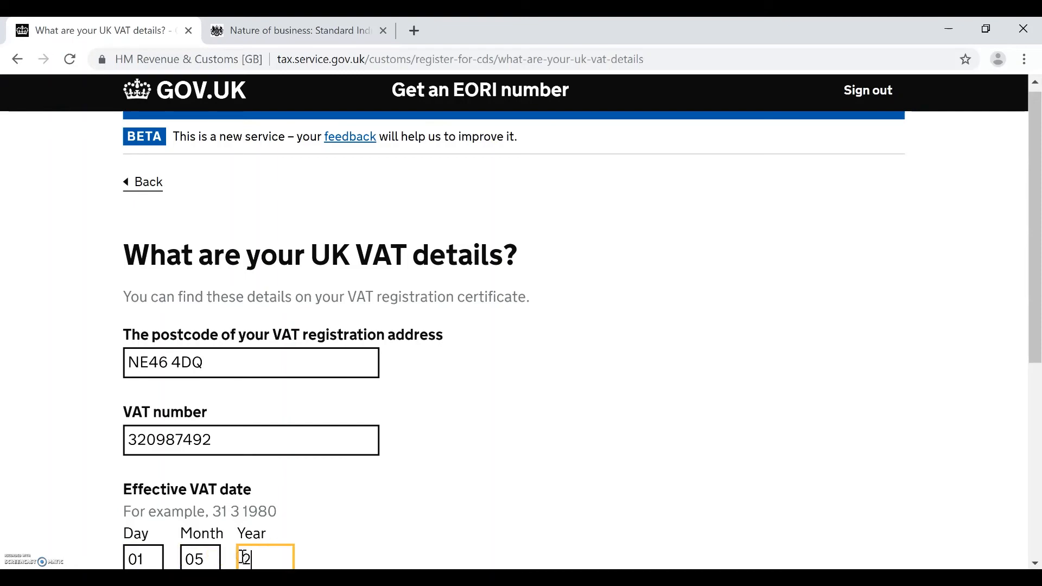
type("019")
left_click_drag(1037, 322, 1037, 440)
left_click(162, 402)
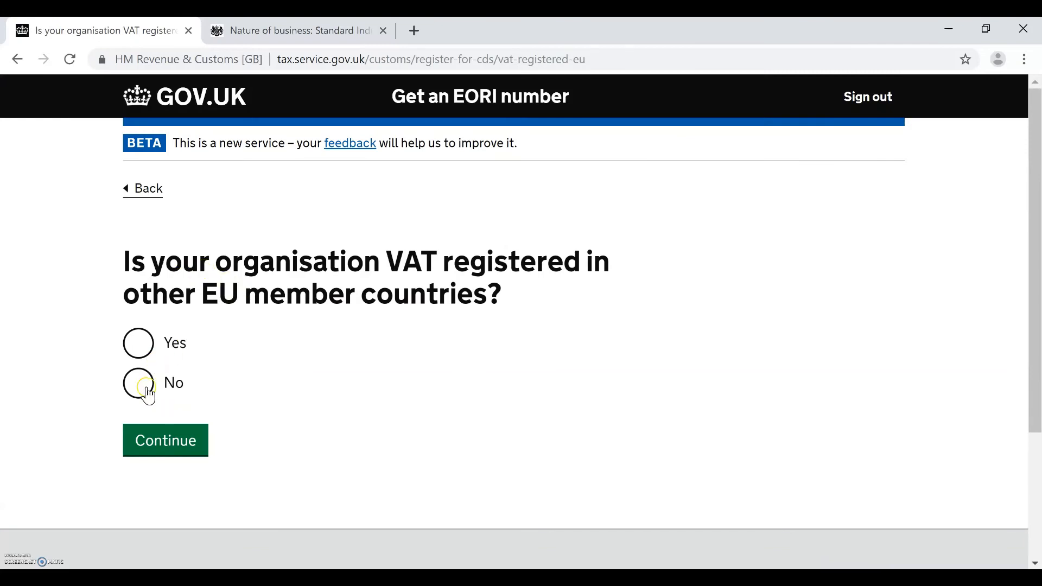
Answer No to other-EU VAT registration, then Yes to listing the name and address on the EORI checker
left_click(142, 386)
left_click(177, 442)
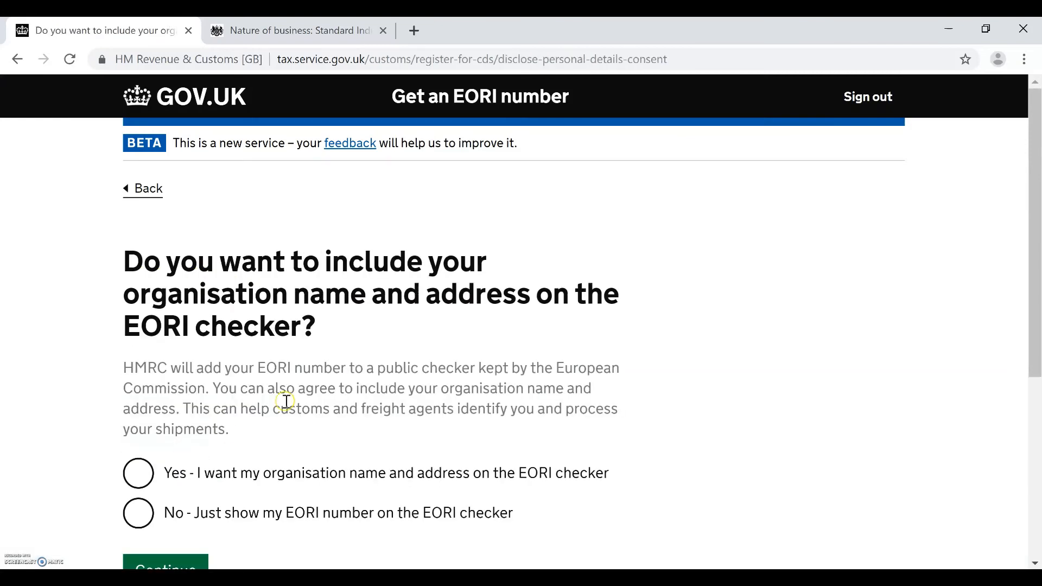
scroll(386, 354, "down", 2)
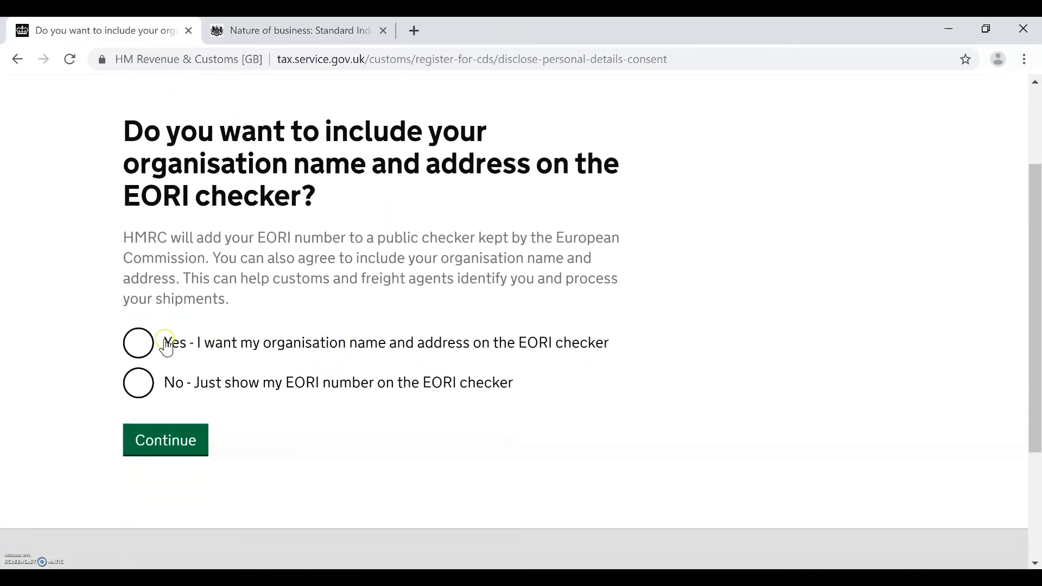
left_click(146, 347)
left_click(194, 451)
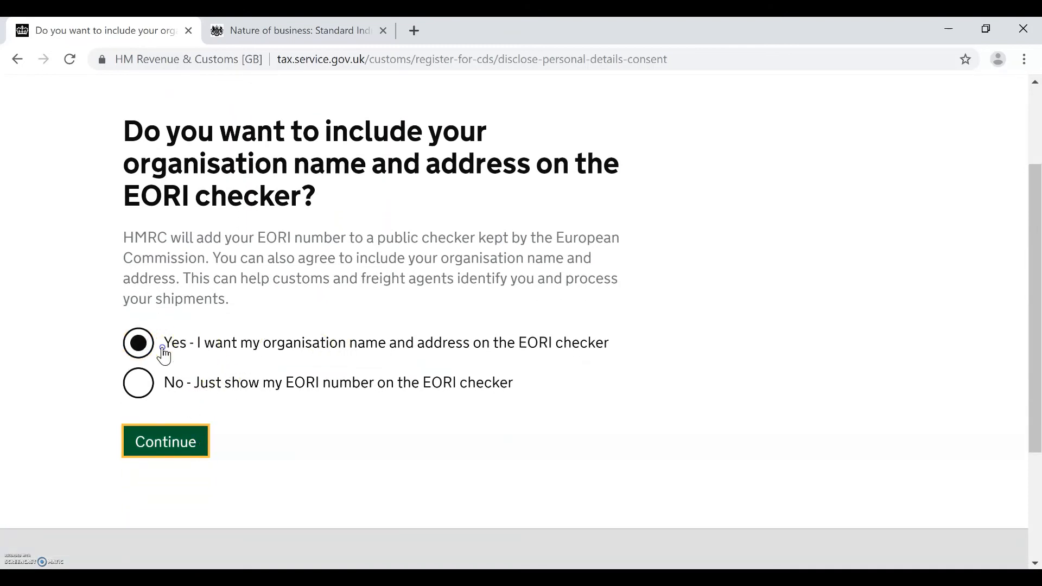
left_click(192, 434)
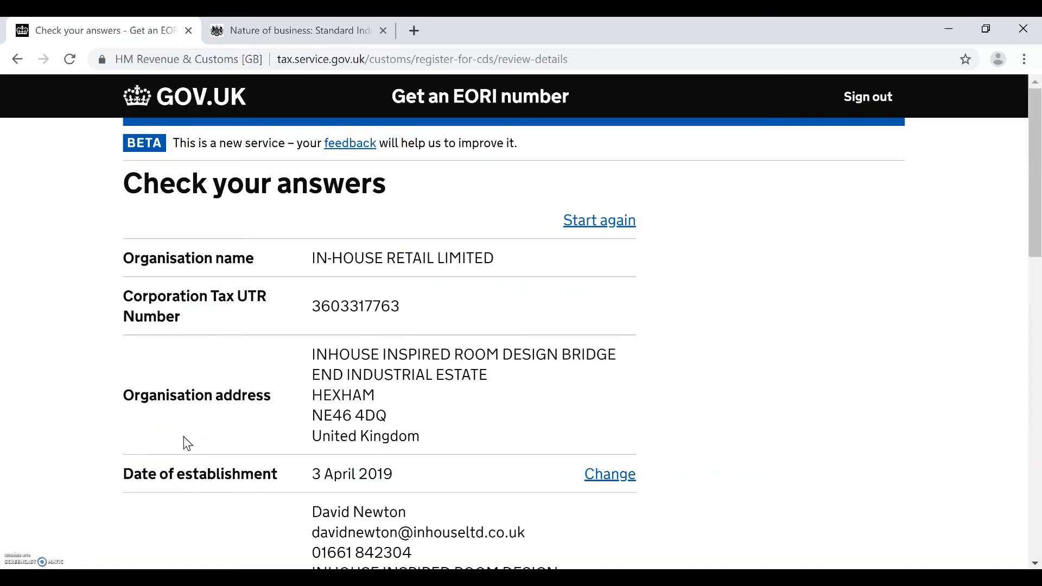
Review the Check your answers page for IN-HOUSE RETAIL LIMITED and send the application
scroll(894, 396, "down", 1)
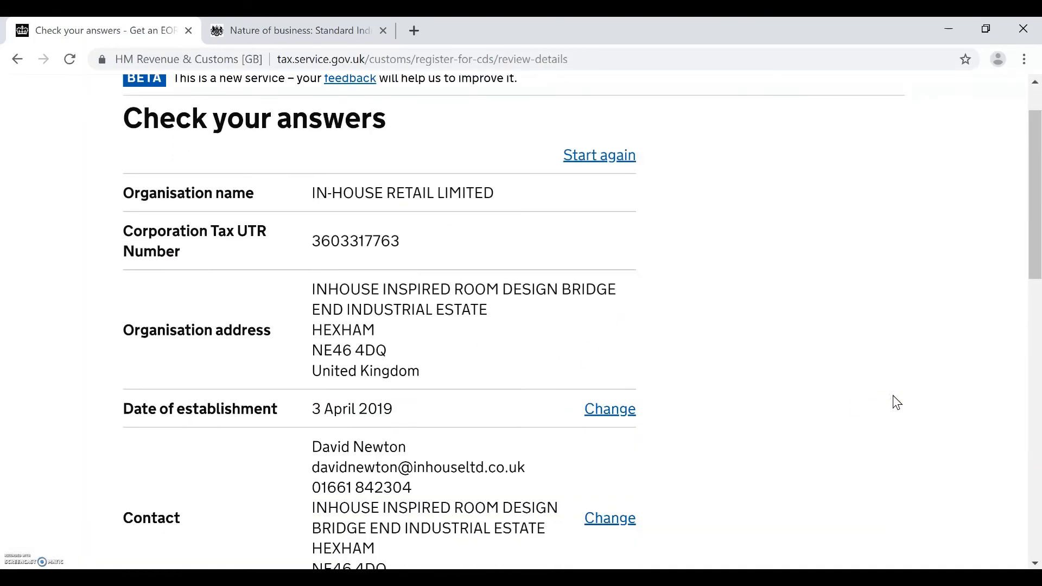
scroll(893, 396, "down", 3)
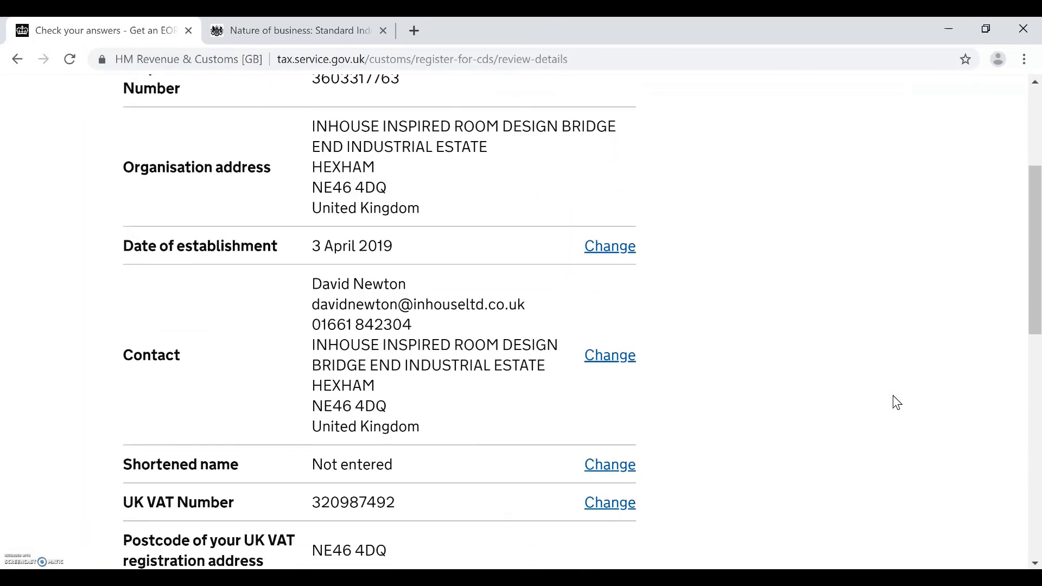
scroll(897, 402, "down", 1)
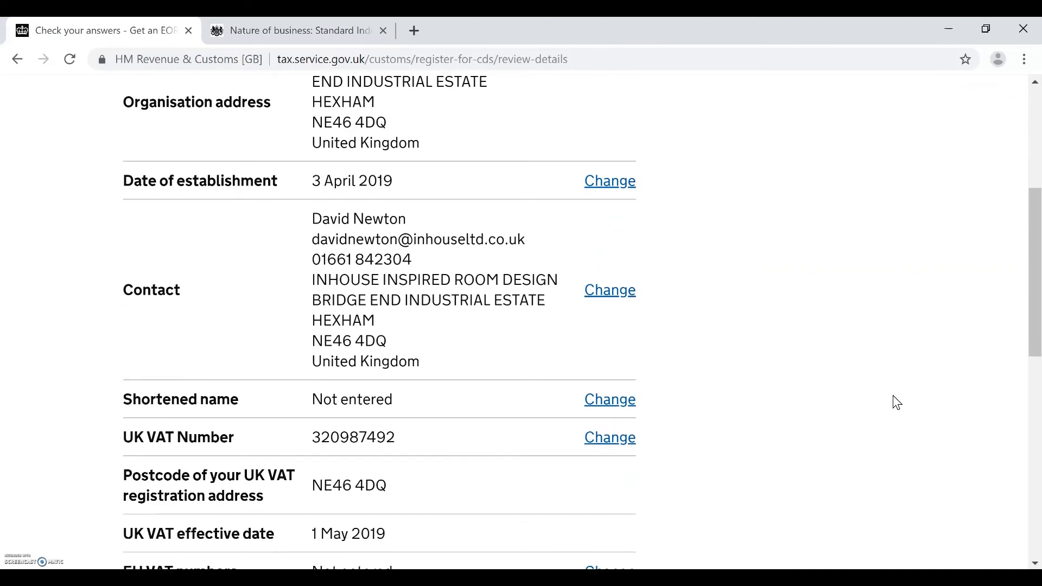
scroll(894, 396, "down", 4)
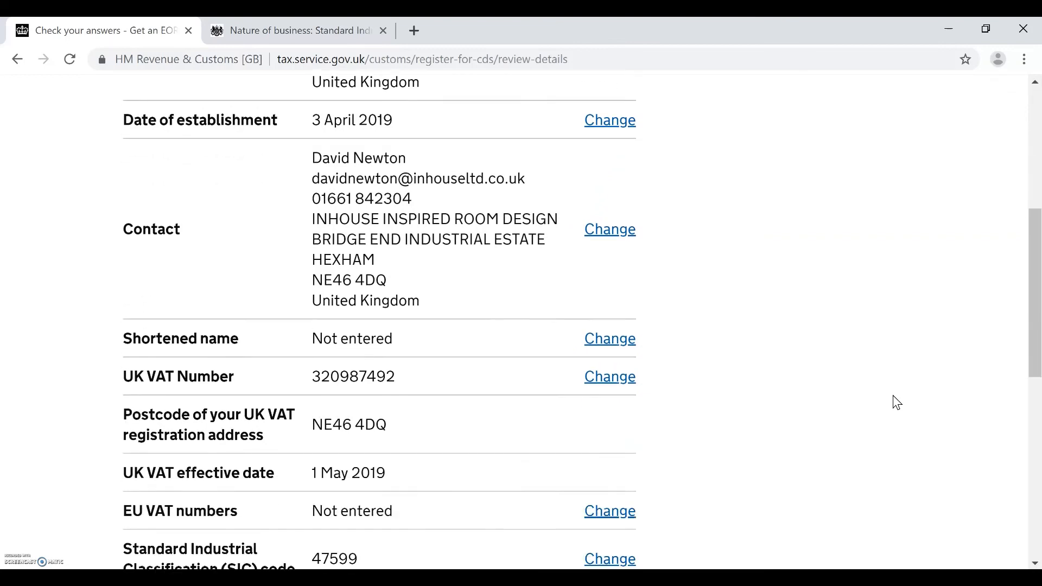
scroll(897, 403, "down", 2)
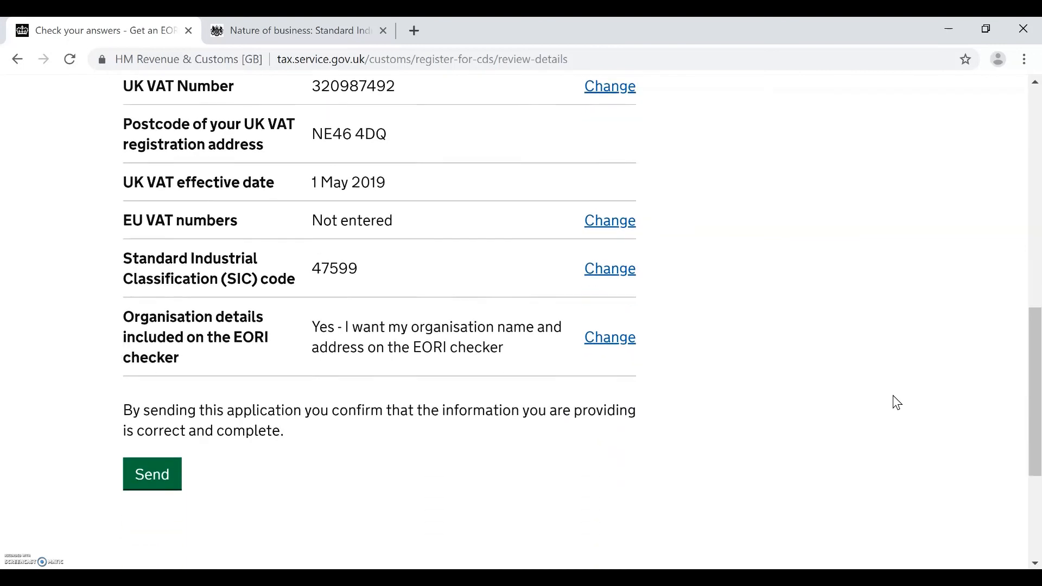
left_click(289, 458)
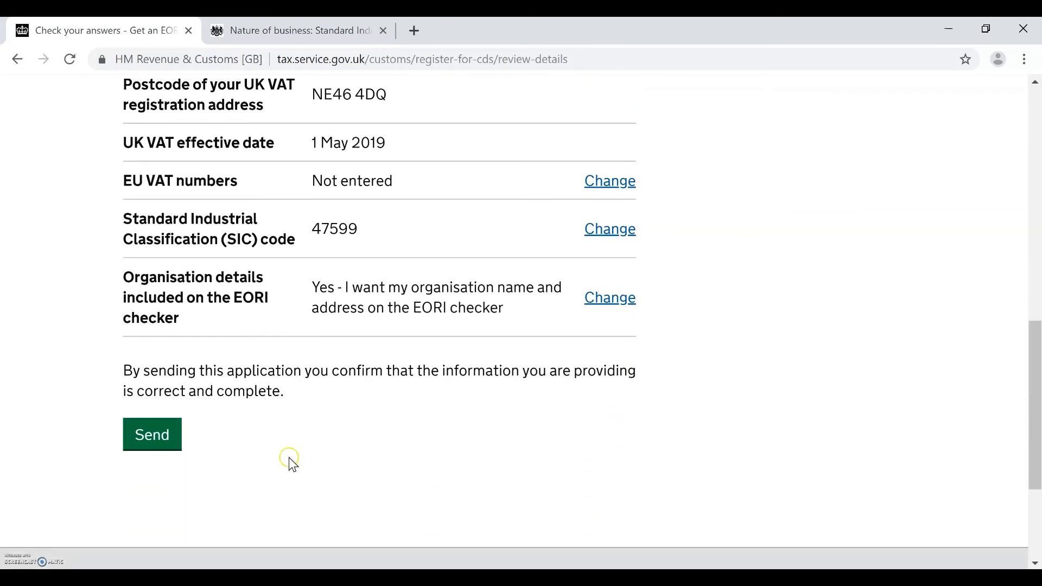
left_click(149, 437)
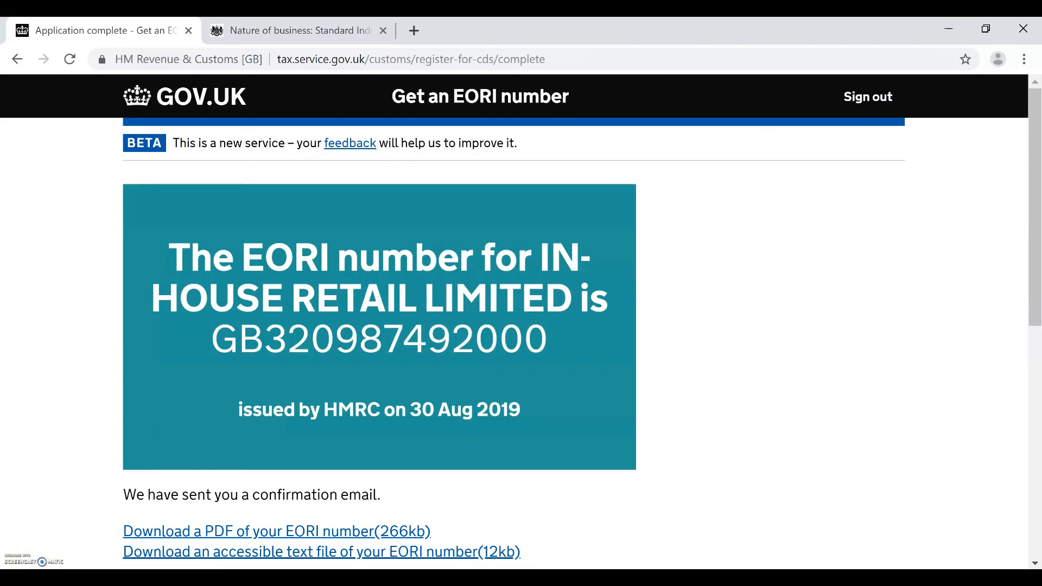
Download the issued EORI number as EORI-number.pdf from the Application complete page
scroll(226, 442, "down", 3)
left_click(227, 445)
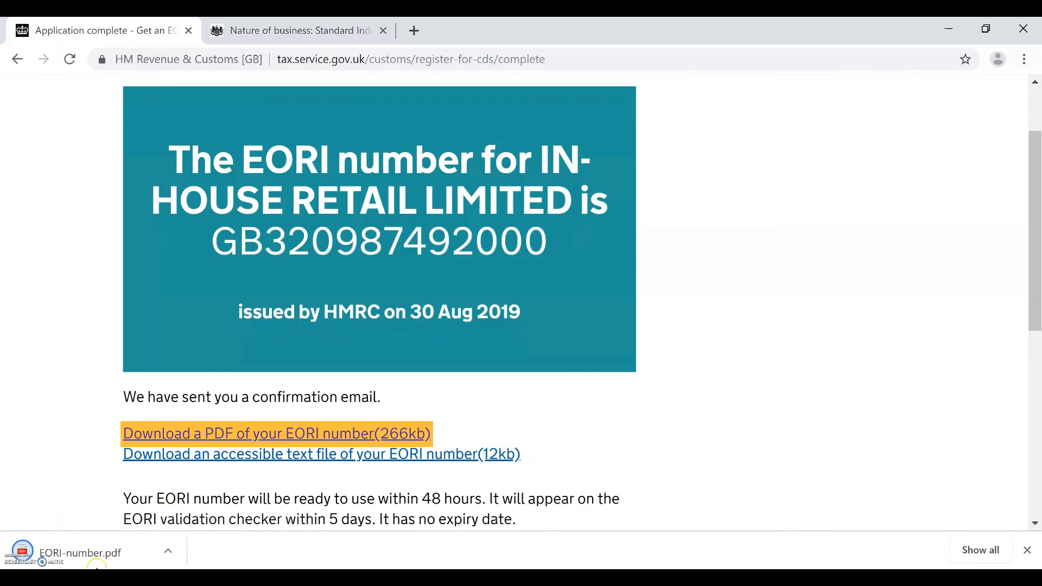
left_click(583, 424)
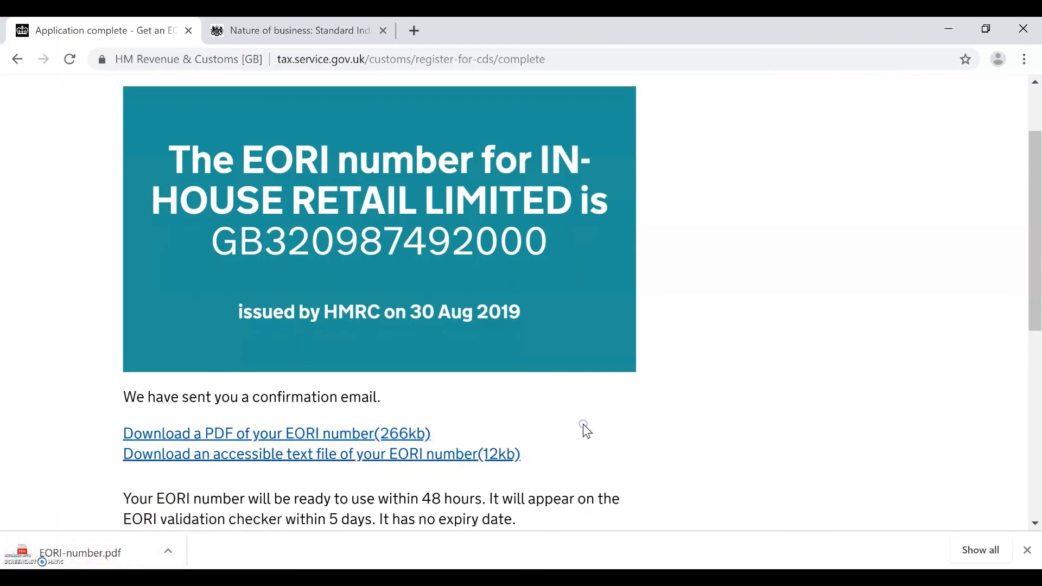
scroll(583, 425, "down", 3)
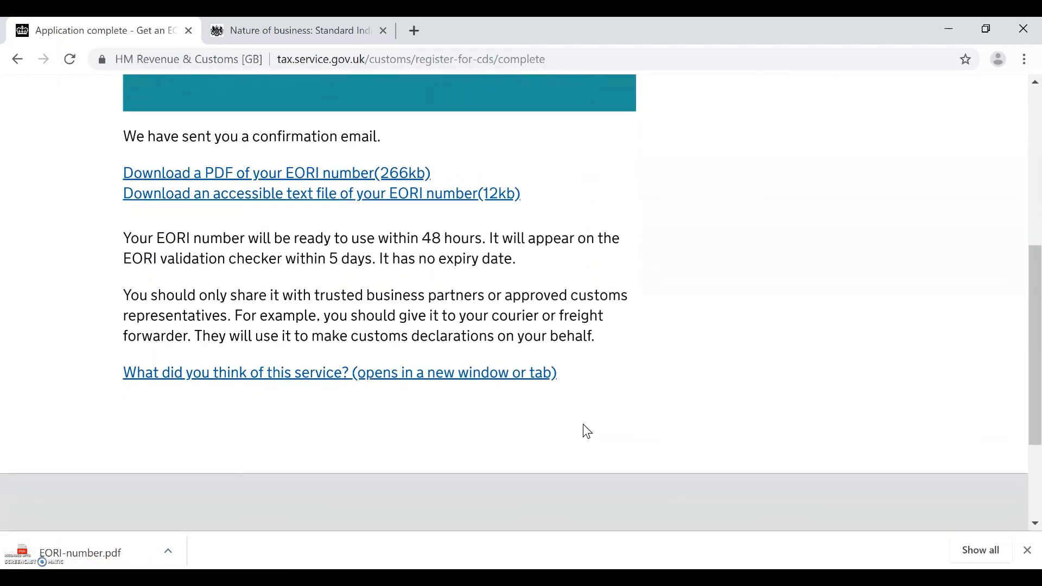
scroll(584, 425, "up", 5)
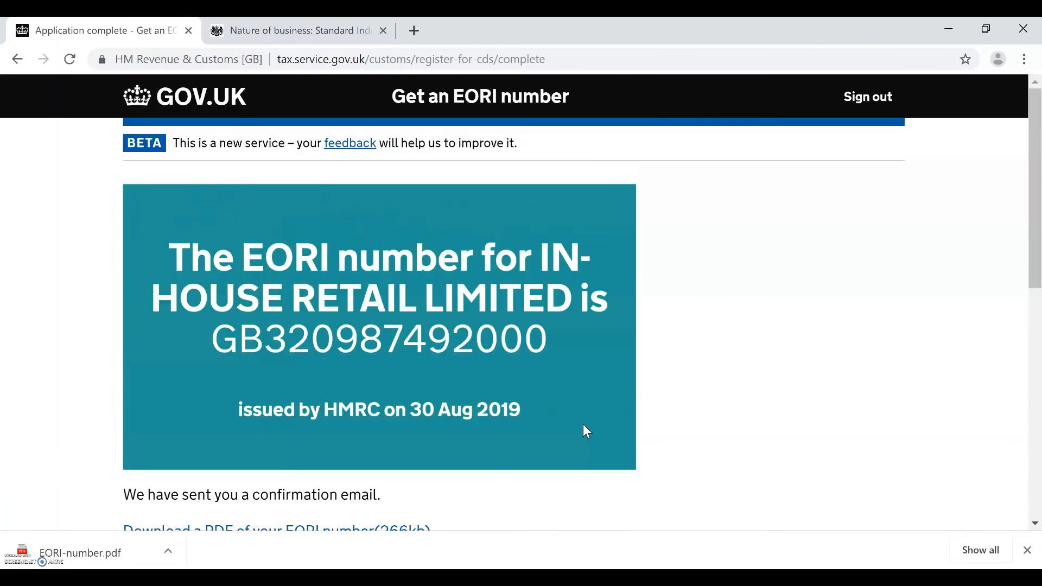